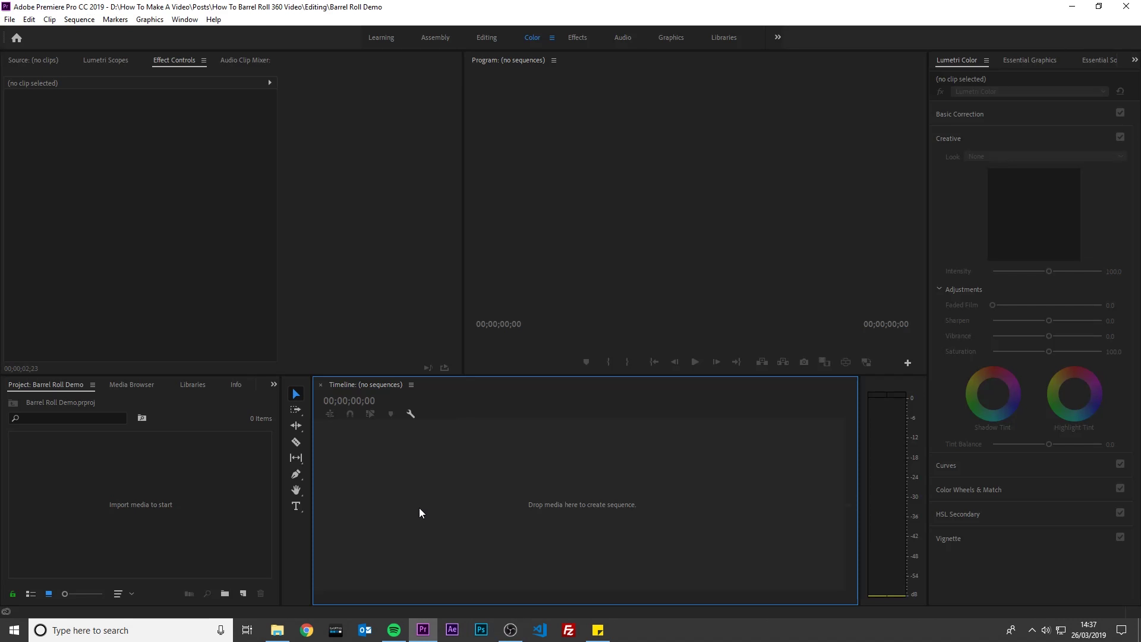
- Import the tunnel-hyperlapse-barrel-roll clip from the footage folder into the Project panel
left_click(278, 630)
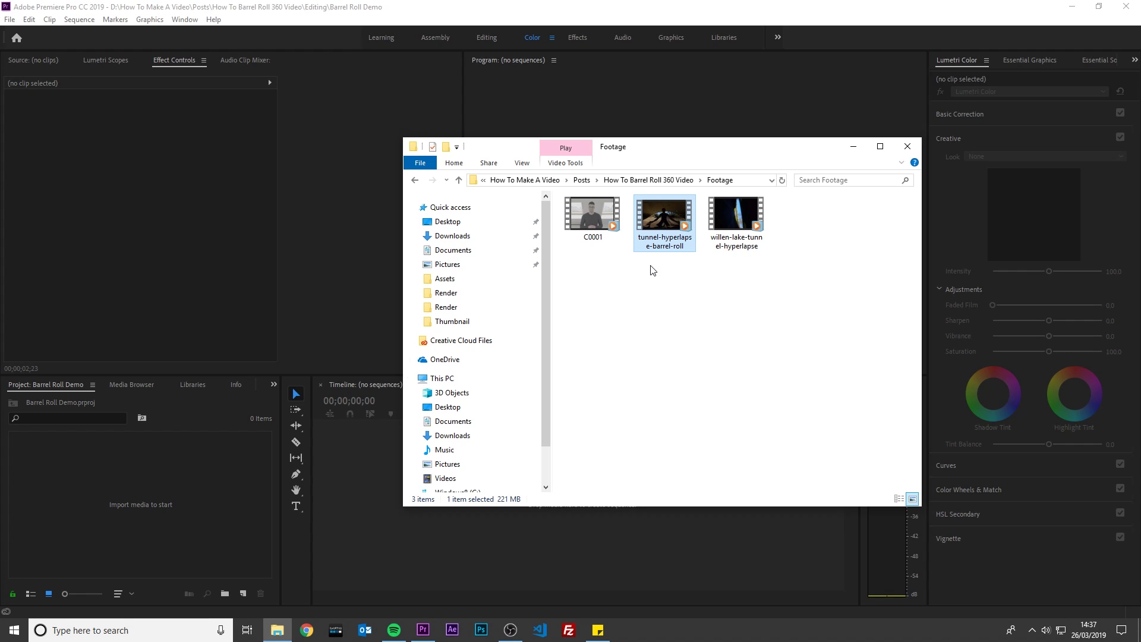
left_click_drag(663, 229, 70, 495)
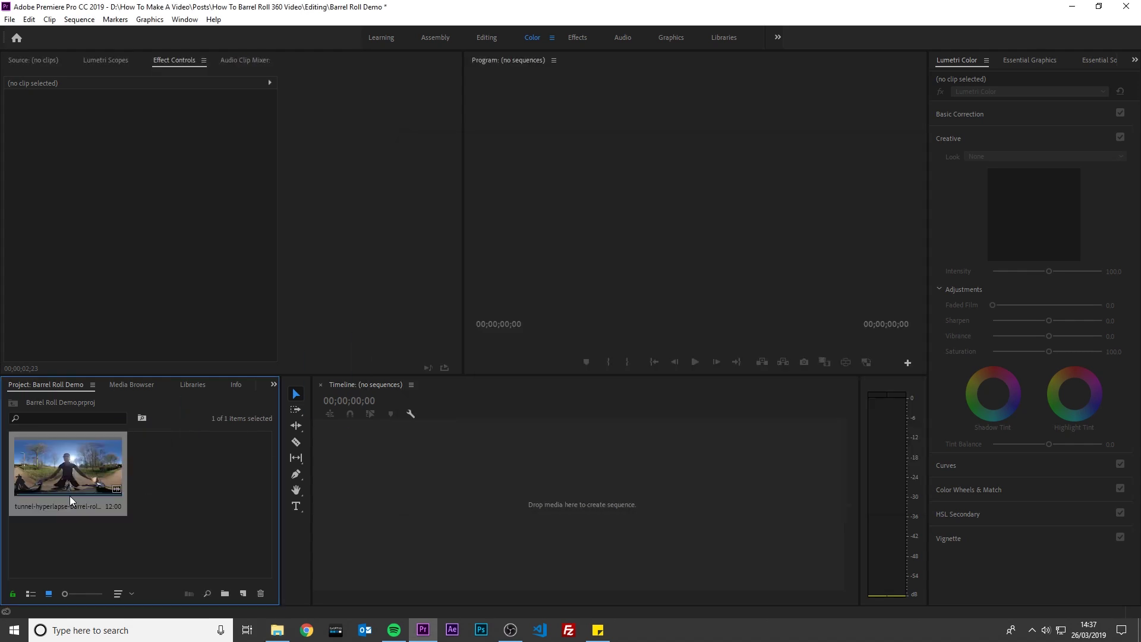
left_click(243, 594)
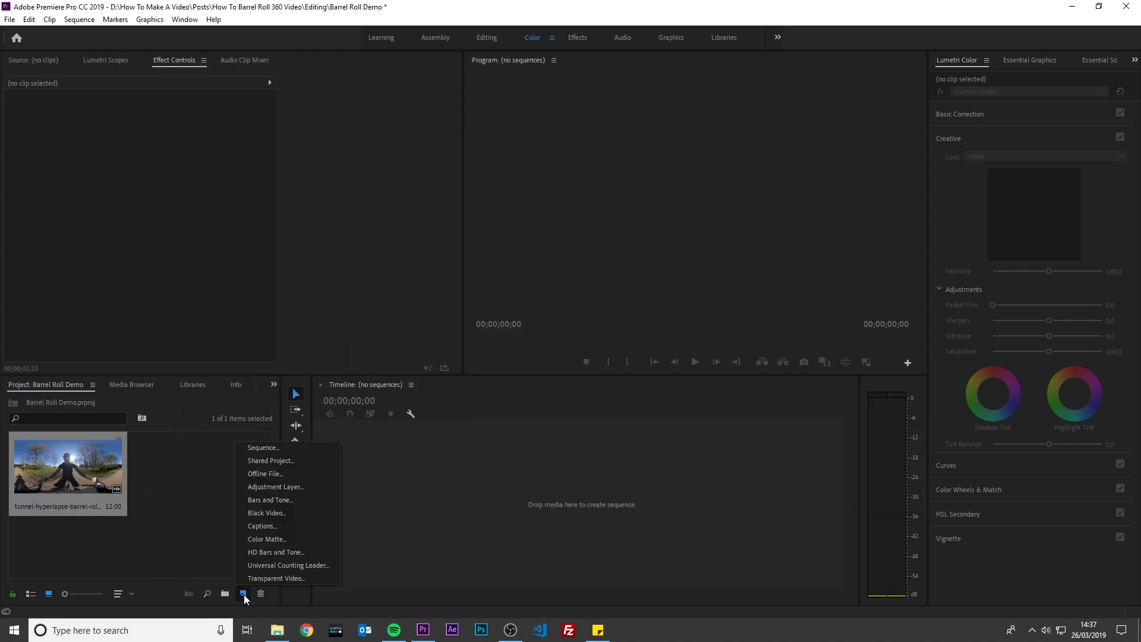
- Create a new sequence named 'Barrel Roll' with Editing Mode set to Custom
left_click(275, 449)
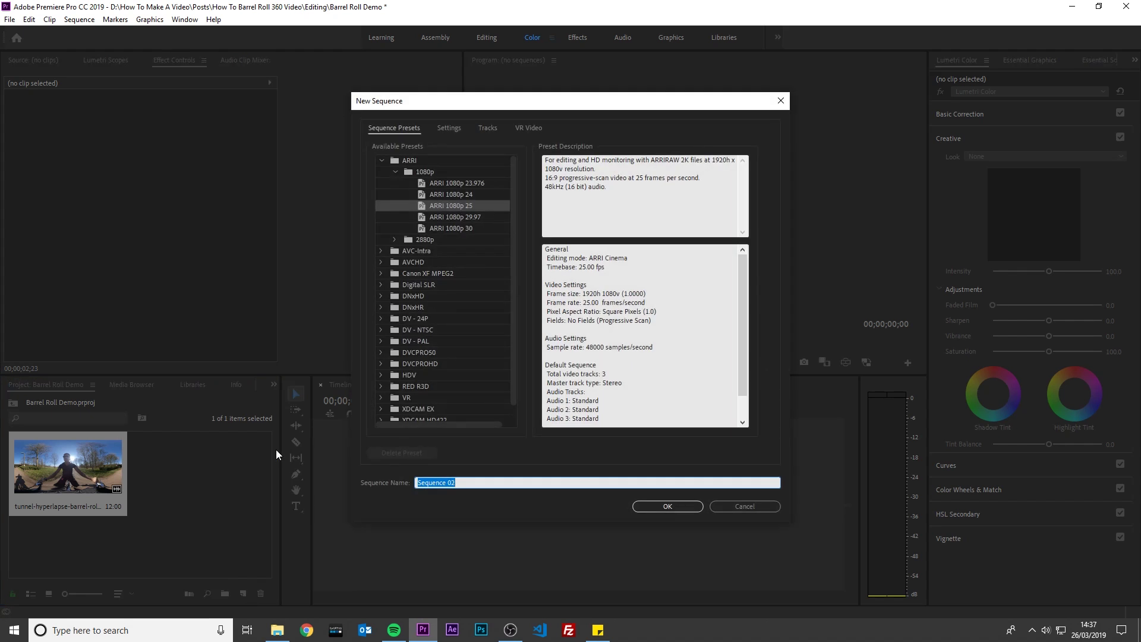
type("Barrel Roll")
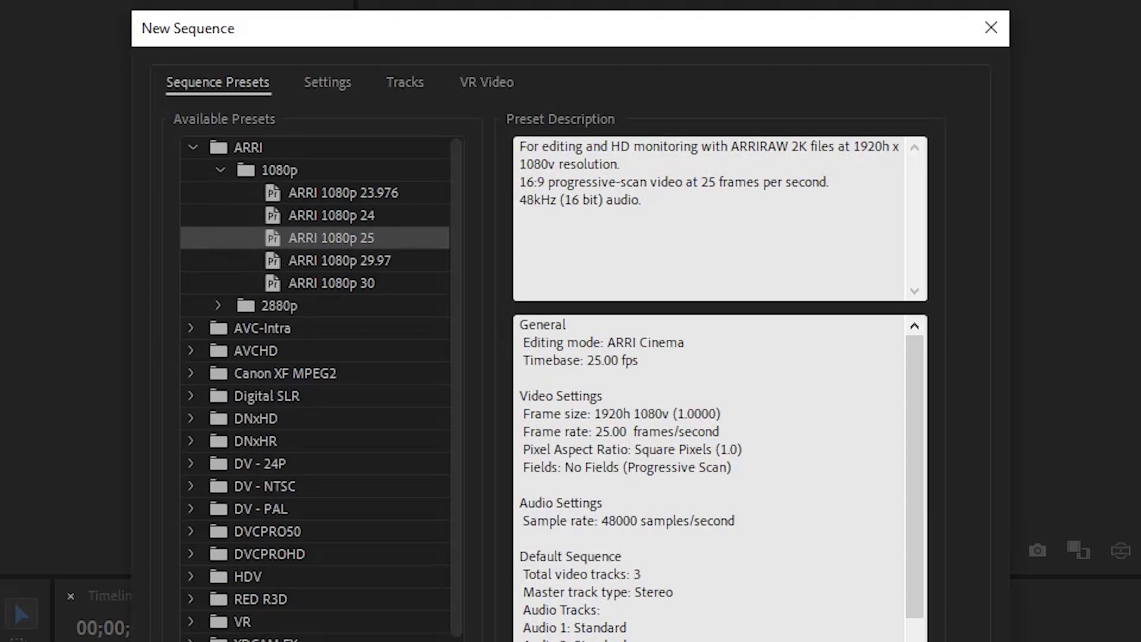
left_click(333, 82)
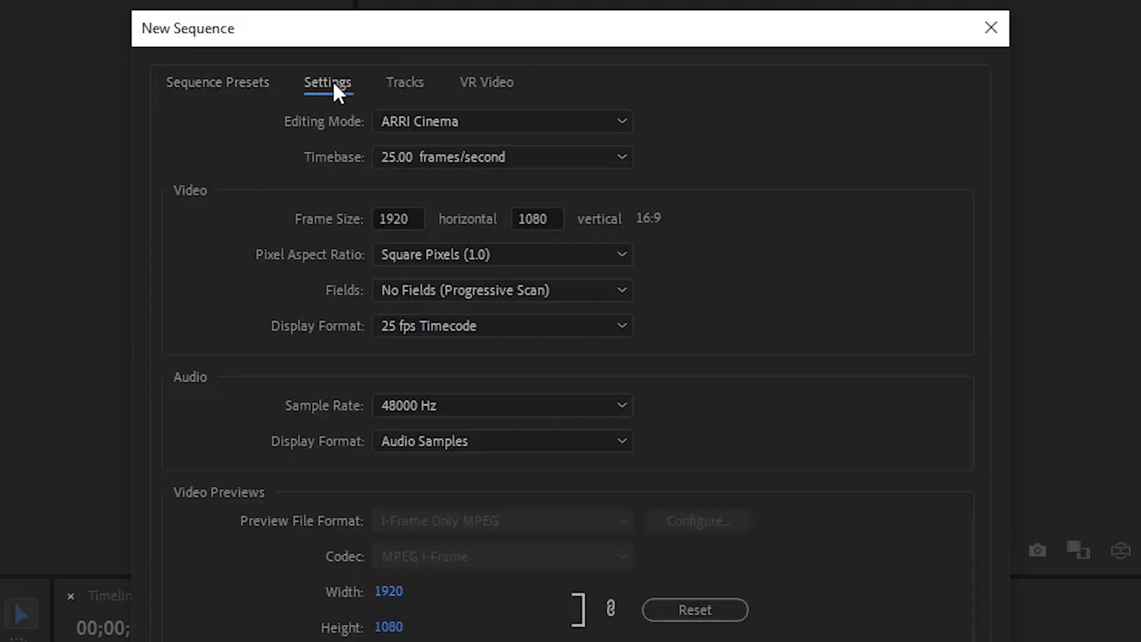
left_click(427, 122)
left_click(423, 148)
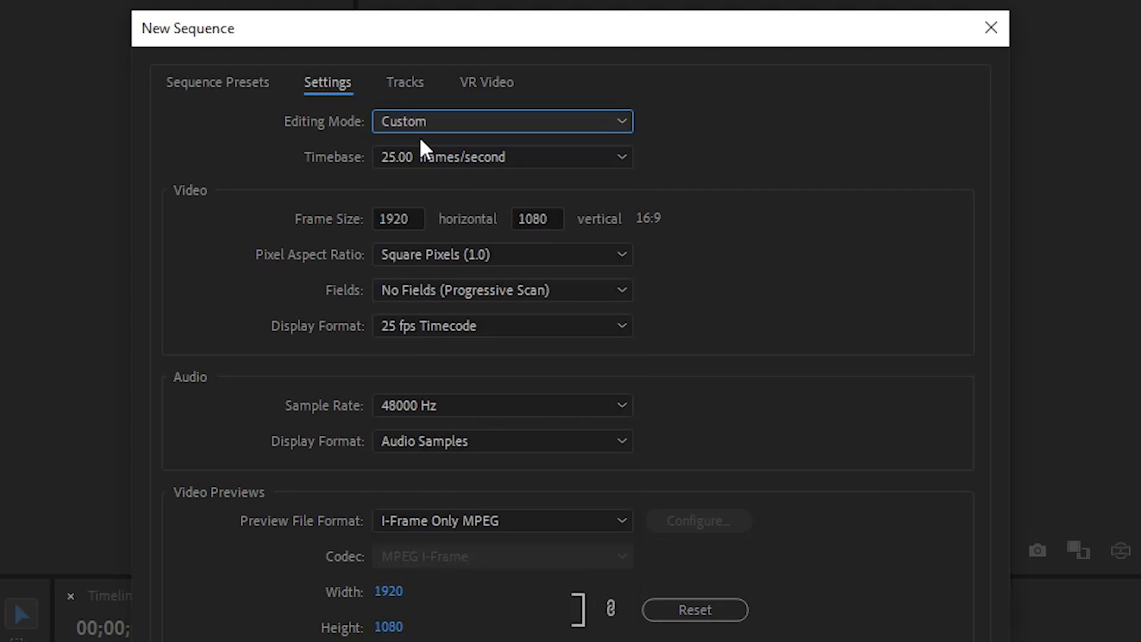
left_click(423, 160)
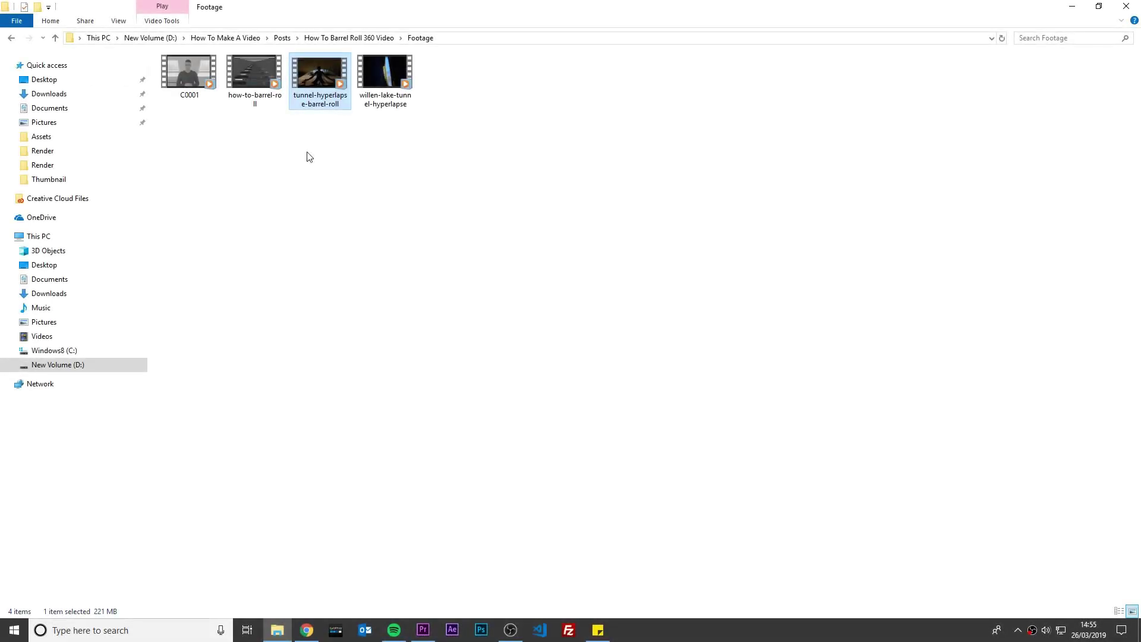
- Check the tunnel-hyperlapse-barrel-roll file's Properties details for its 29.97 fps frame rate
right_click(321, 81)
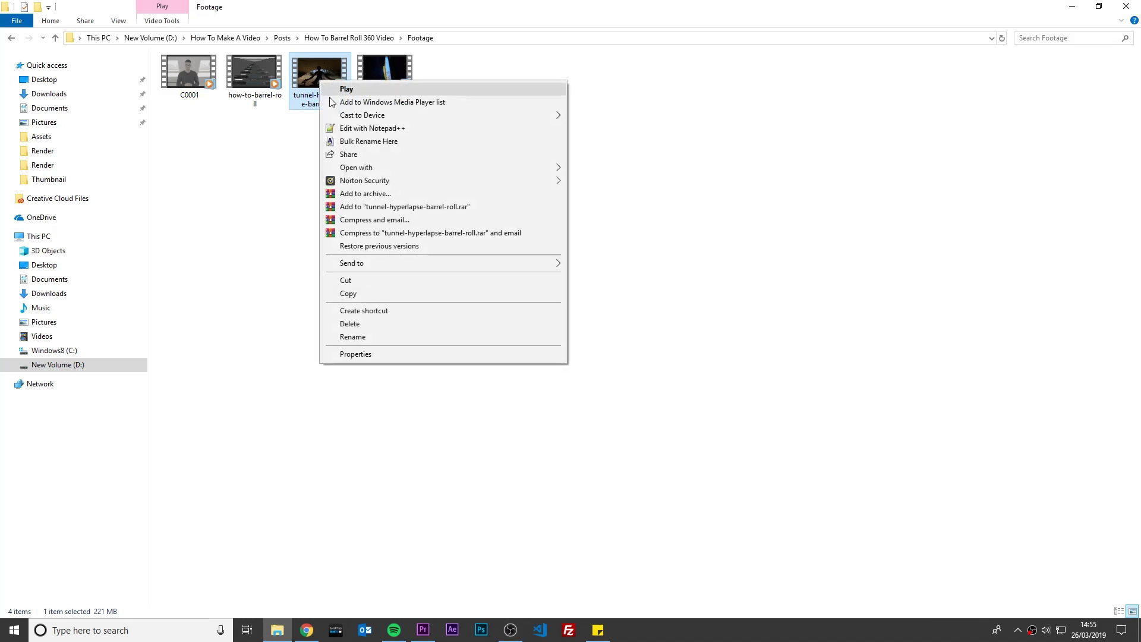
left_click(401, 356)
left_click(400, 109)
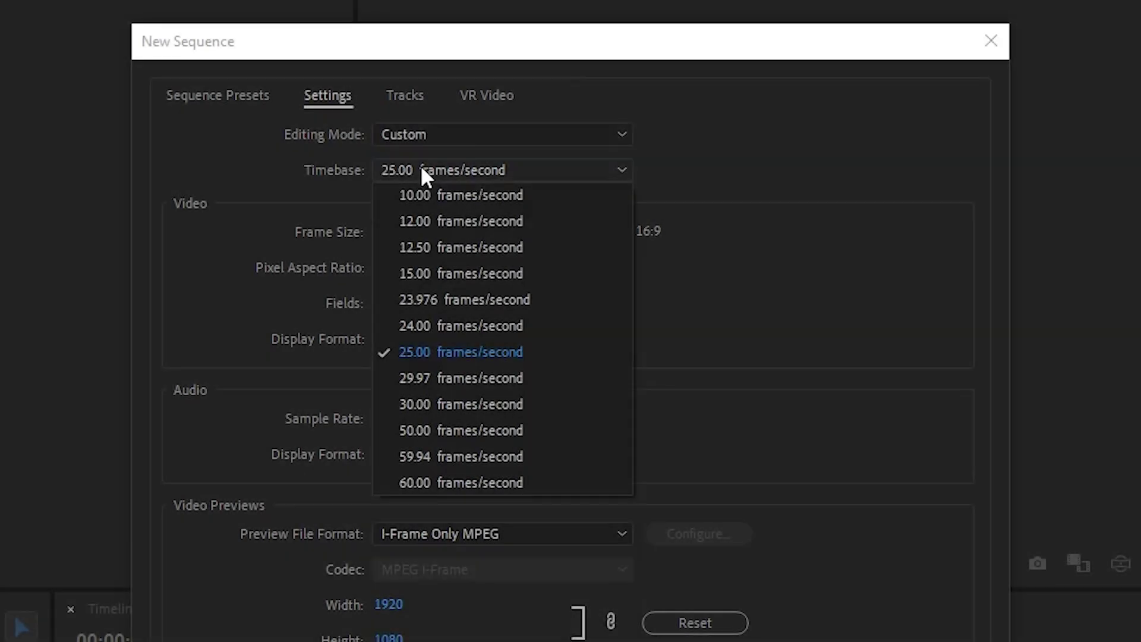
- Set the timebase to 29.97 fps and frame size to 1080×1350, then create the sequence
left_click(431, 378)
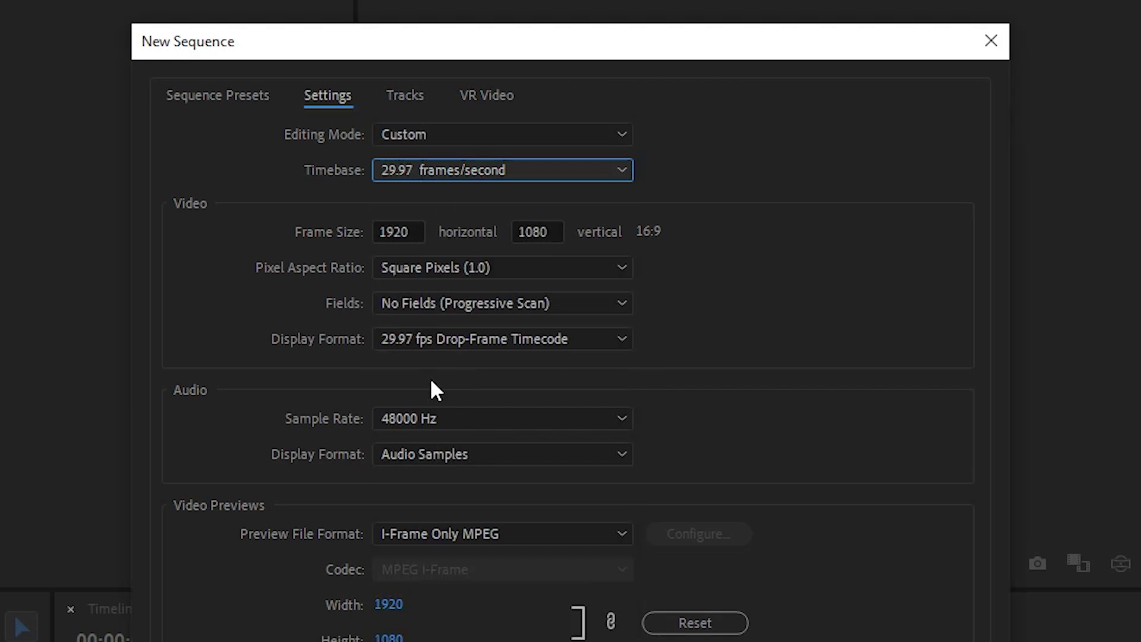
double_click(409, 231)
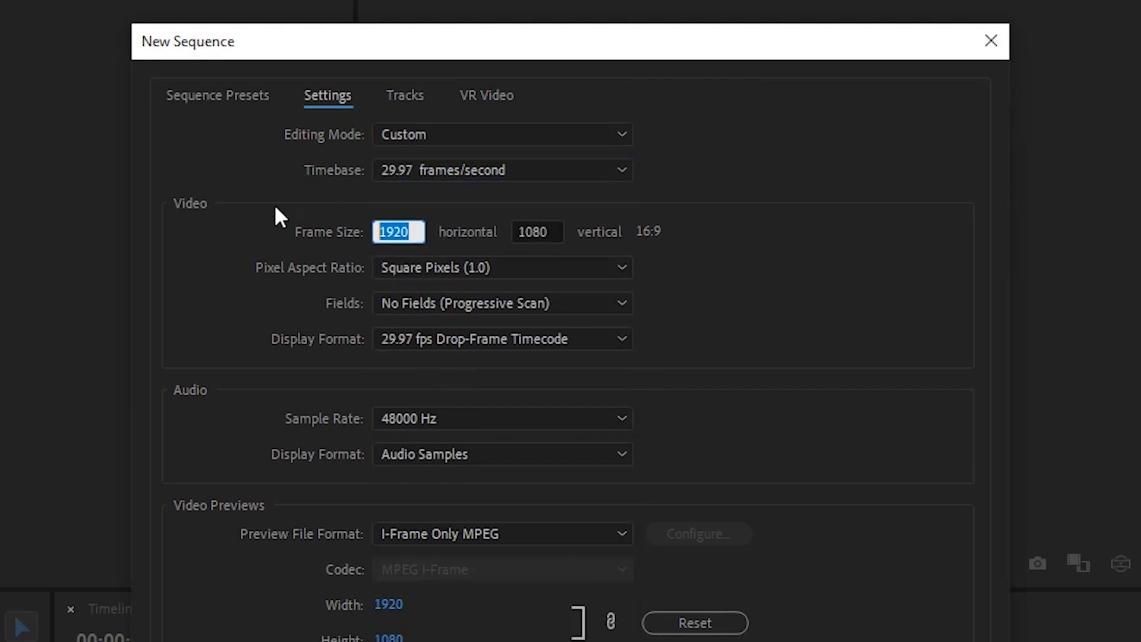
type("1080")
double_click(550, 230)
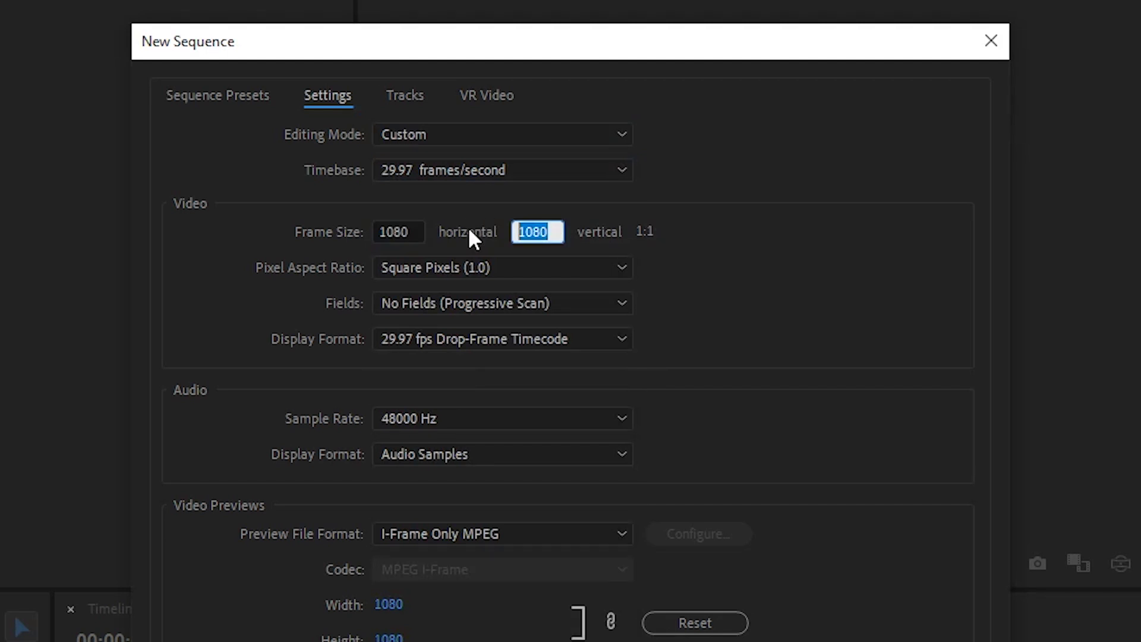
type("1350")
left_click(785, 343)
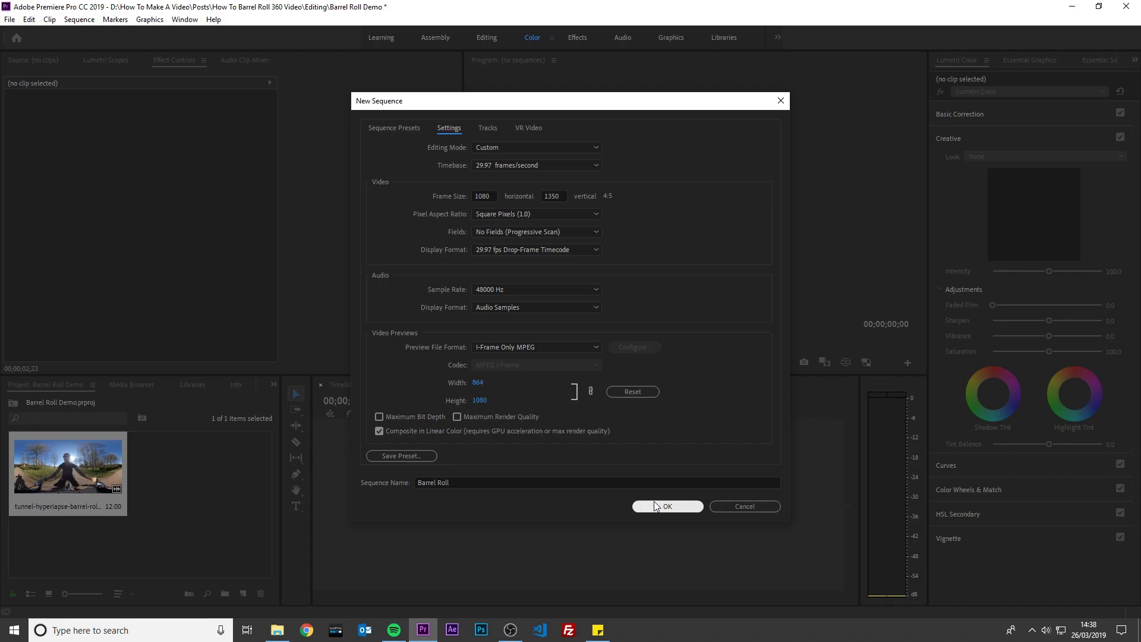
left_click(666, 505)
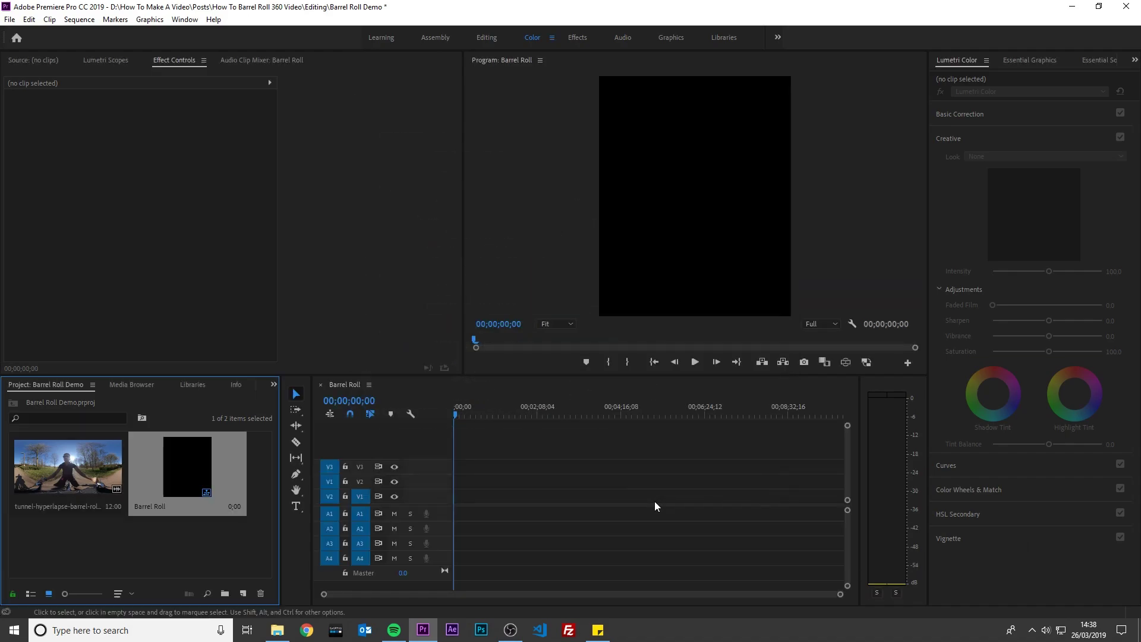
- Place only the tunnel-hyperlapse clip's video on V1, keeping the existing 4:5 sequence settings
double_click(89, 471)
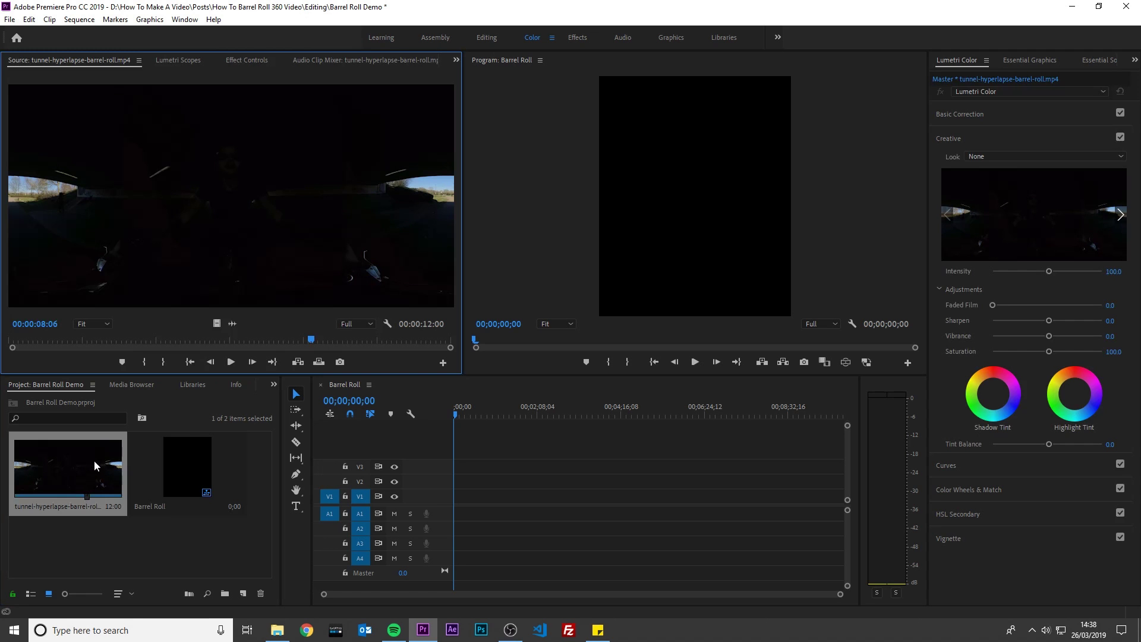
left_click_drag(219, 323, 429, 500)
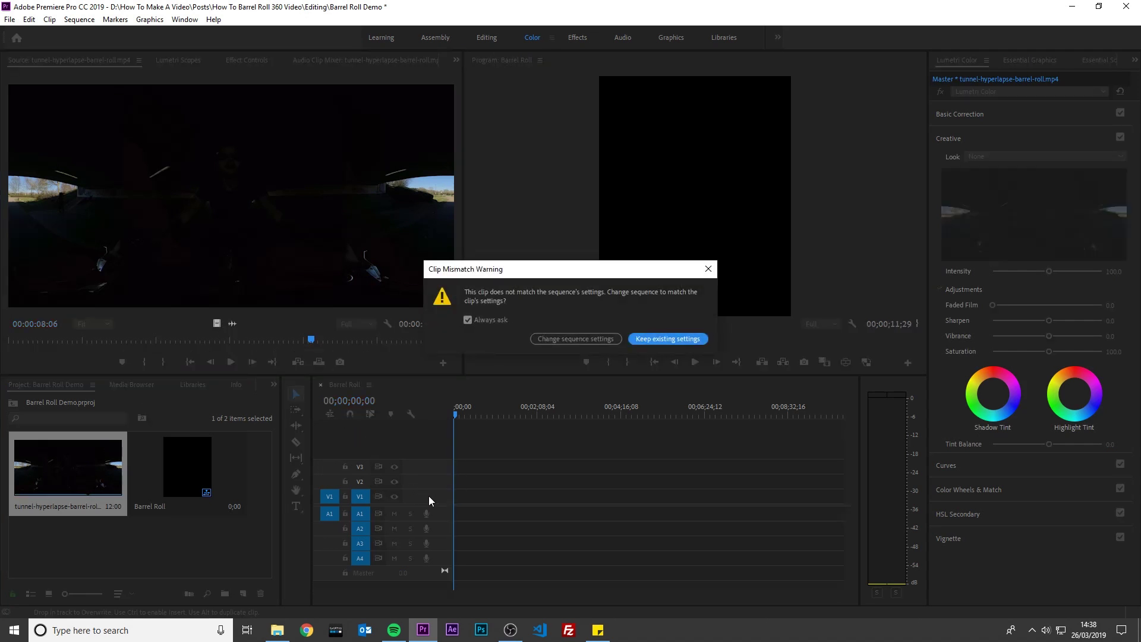
left_click(658, 337)
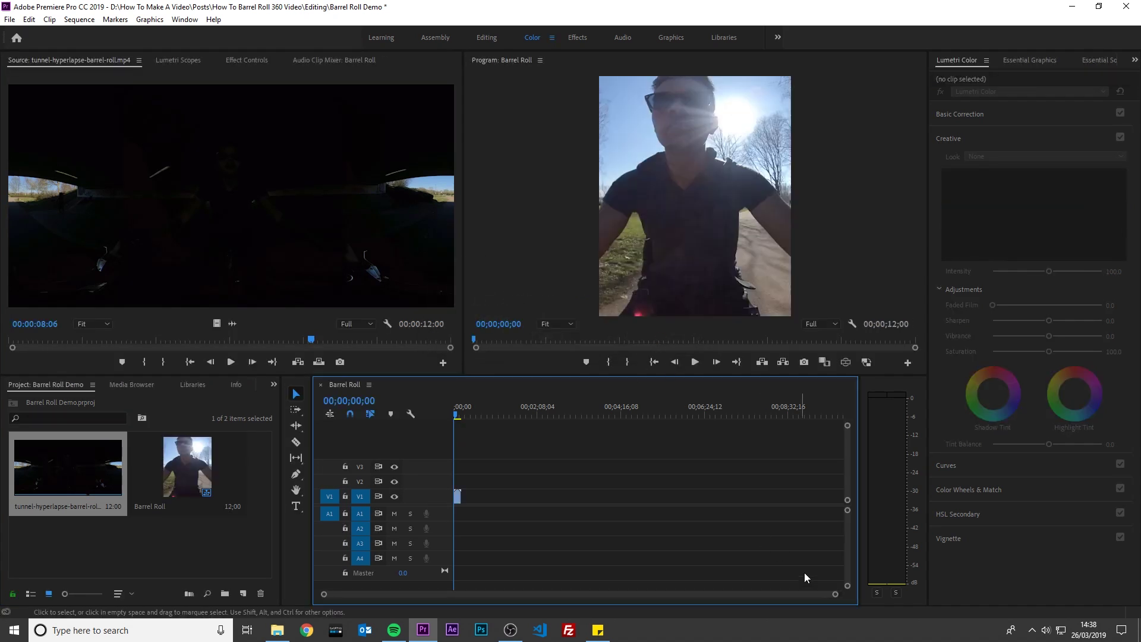
left_click_drag(833, 593, 619, 592)
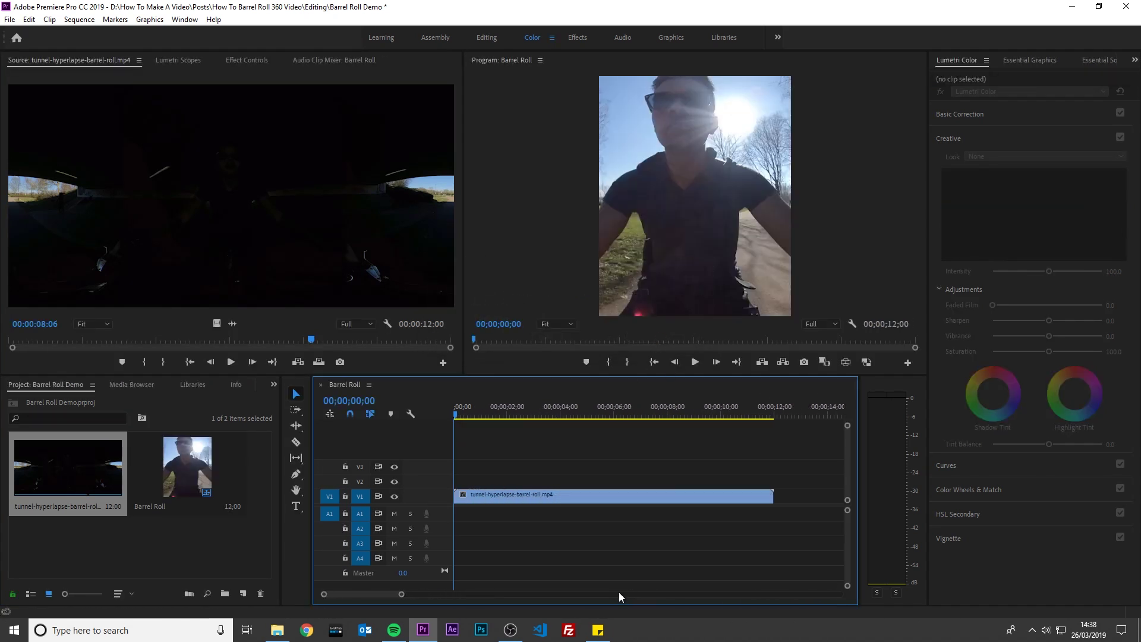
- Find GoPro VR Reframe in the Effects panel and apply it to the V1 clip
left_click(563, 501)
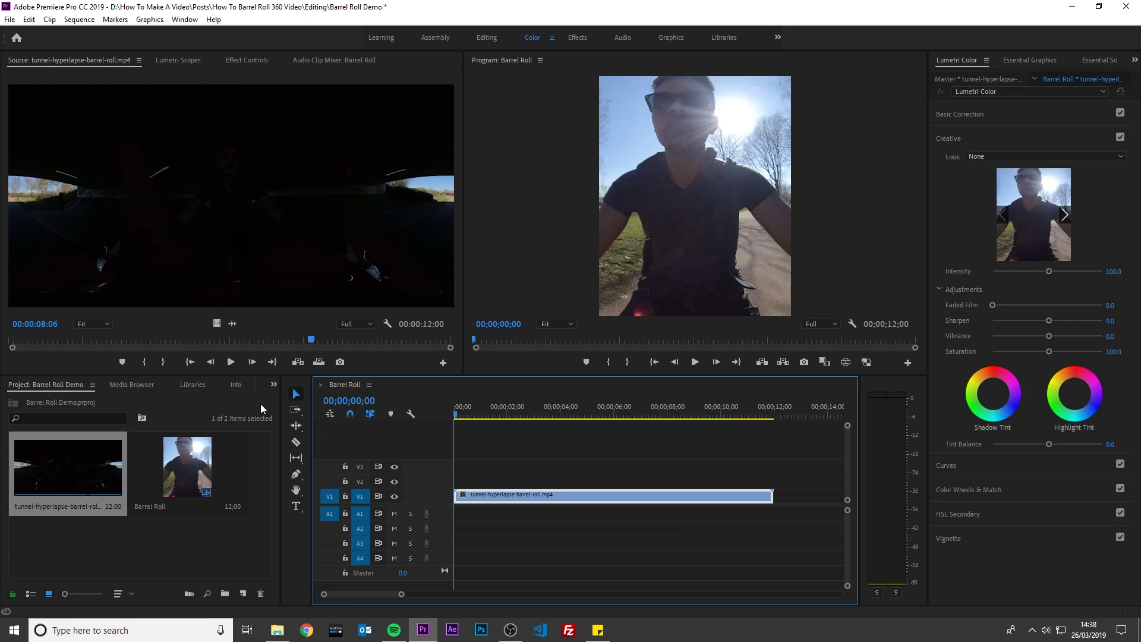
left_click(273, 384)
left_click(286, 450)
left_click(92, 400)
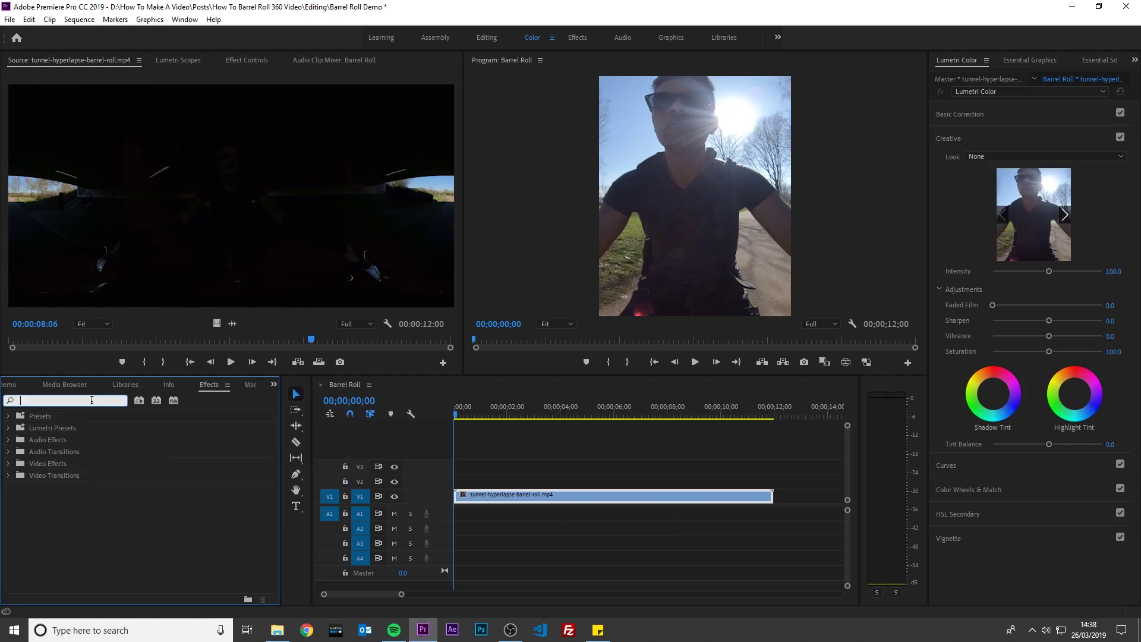
type("reframe")
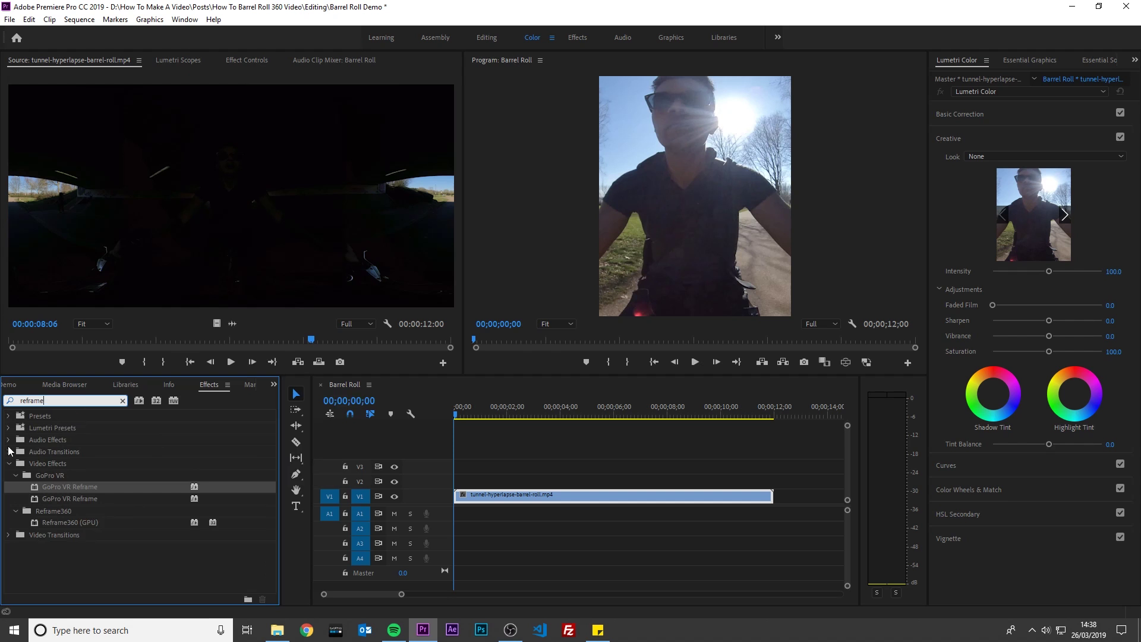
left_click_drag(51, 488, 479, 498)
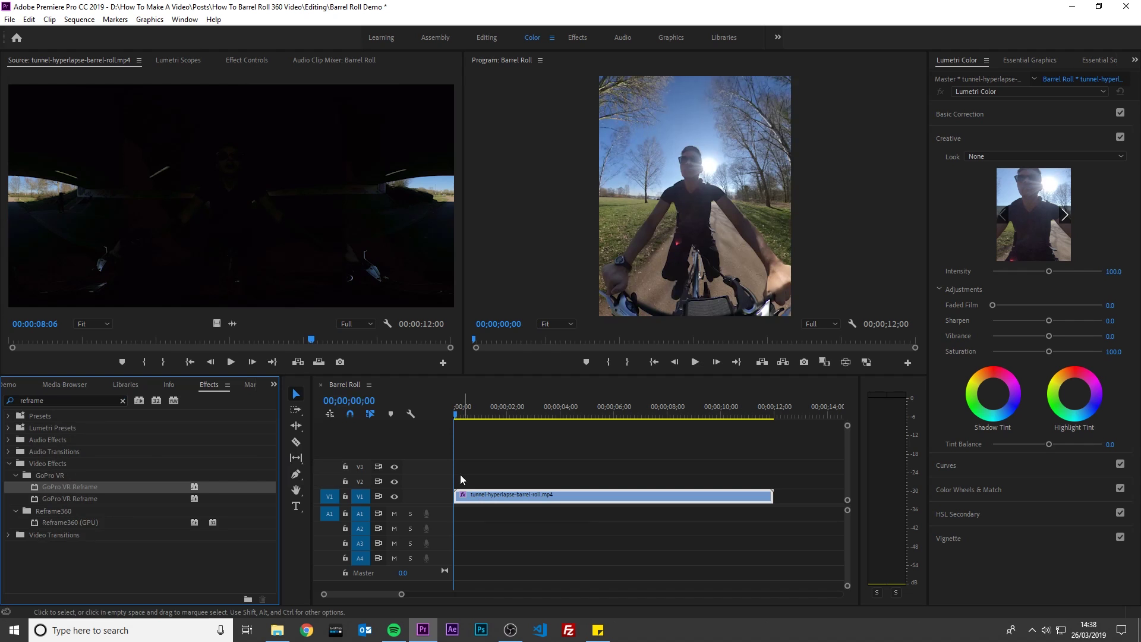
- Set the Reframe effect's Yaw to 180 and FOV to 35
left_click(245, 59)
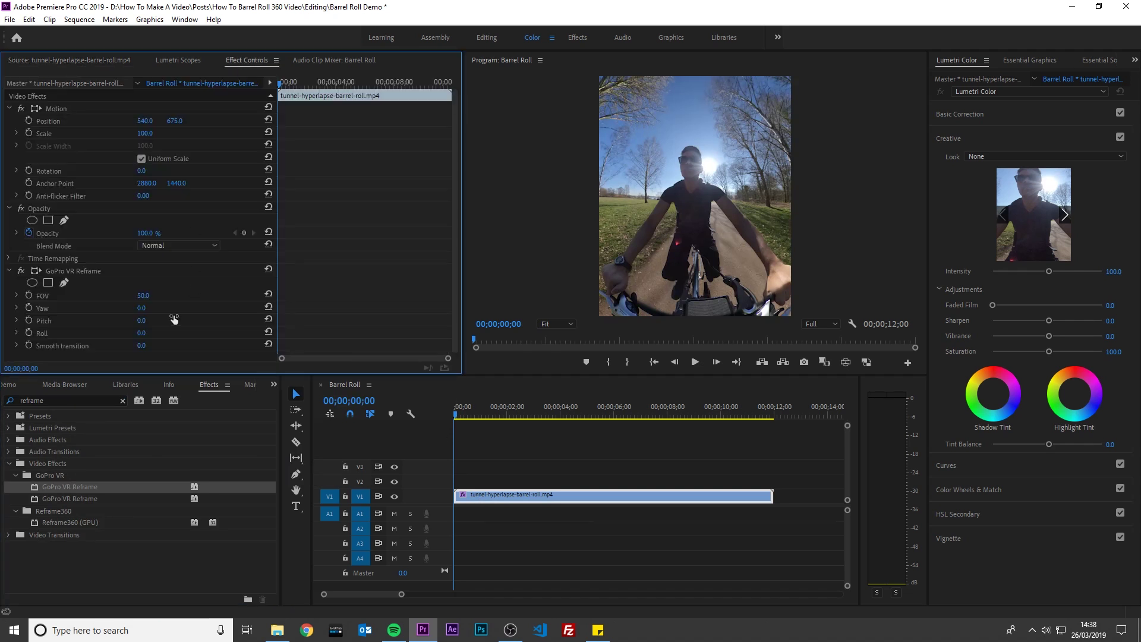
left_click(142, 308)
type("180")
key("Return")
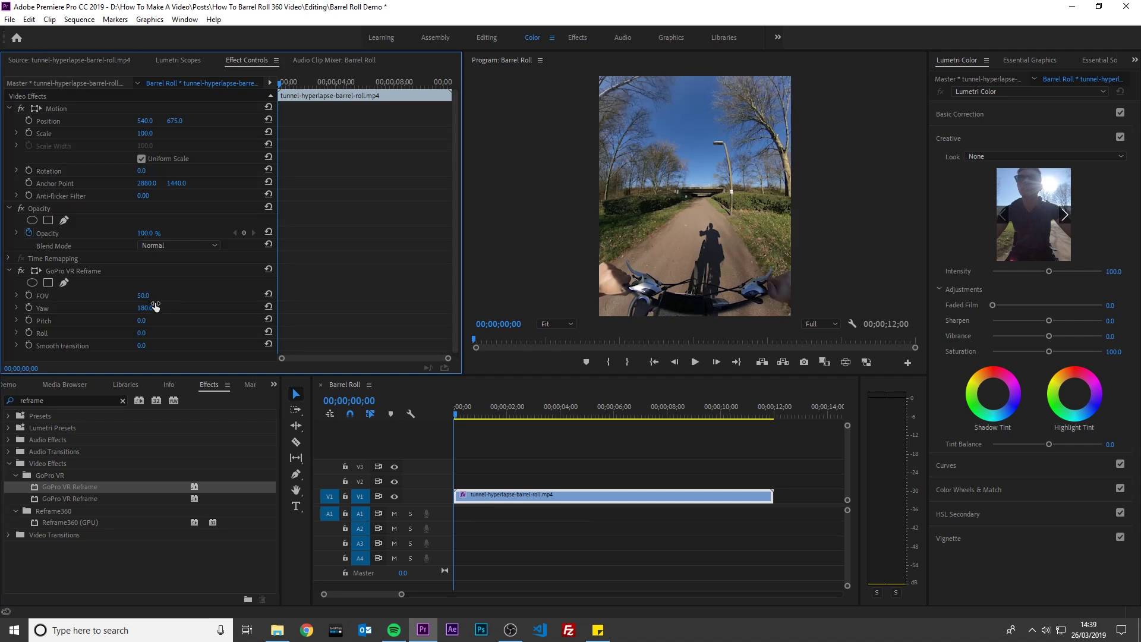
left_click(148, 294)
type("35")
key("Return")
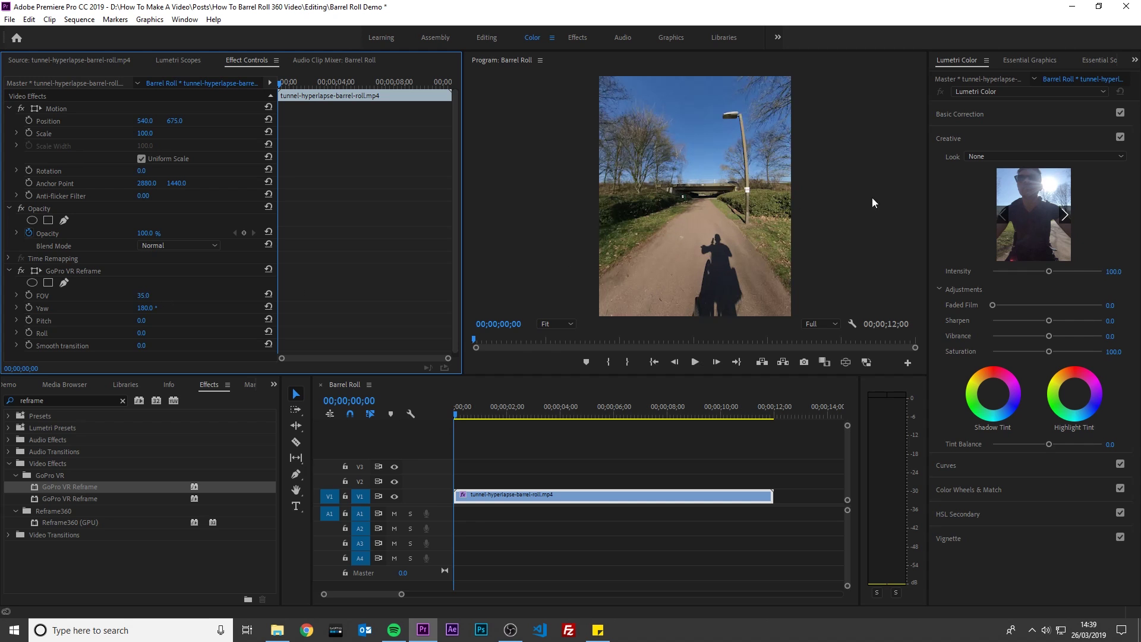
- Load ONE-X-LUT-Final-V1.0.1 as the Lumetri creative look and raise Shadows to 49.2
left_click(1019, 156)
left_click(1004, 191)
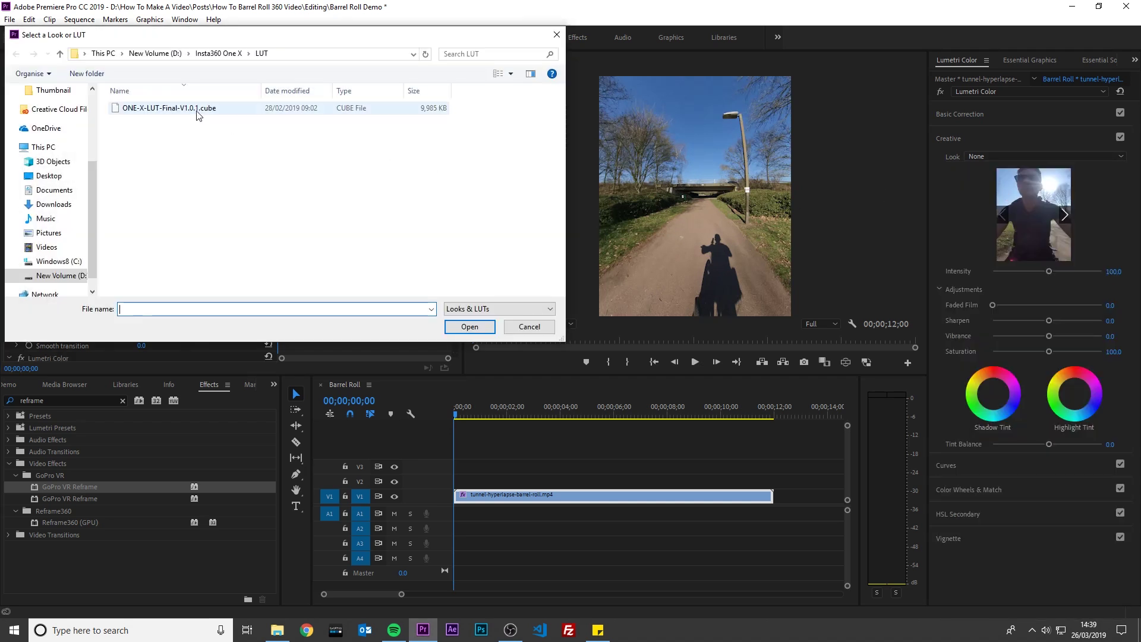
double_click(169, 108)
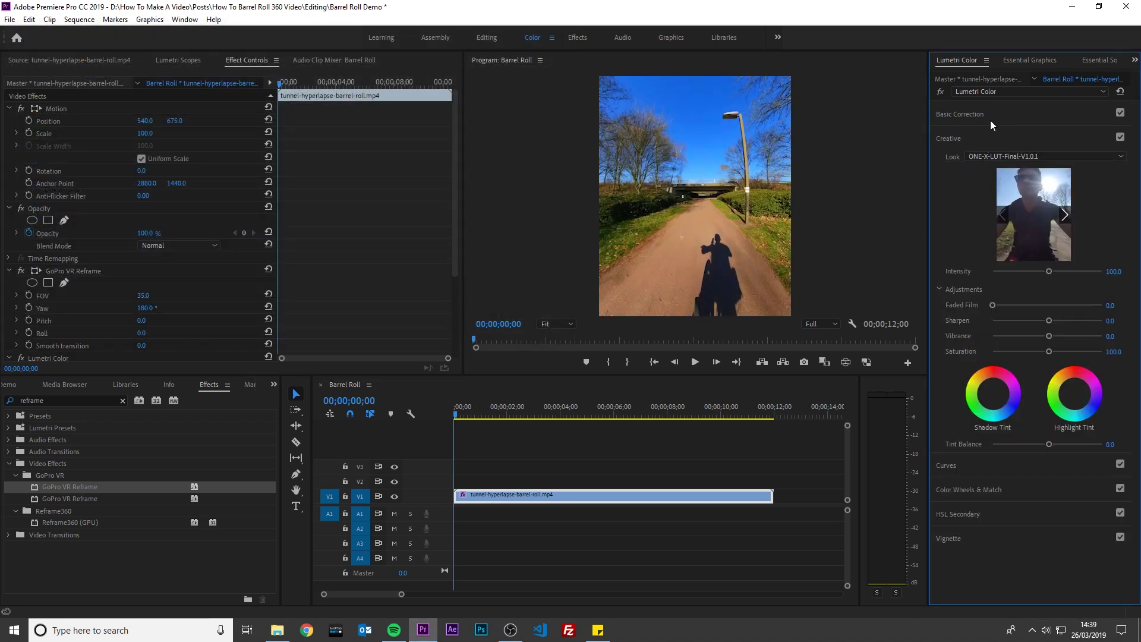
left_click(990, 120)
left_click_drag(1049, 293, 1066, 293)
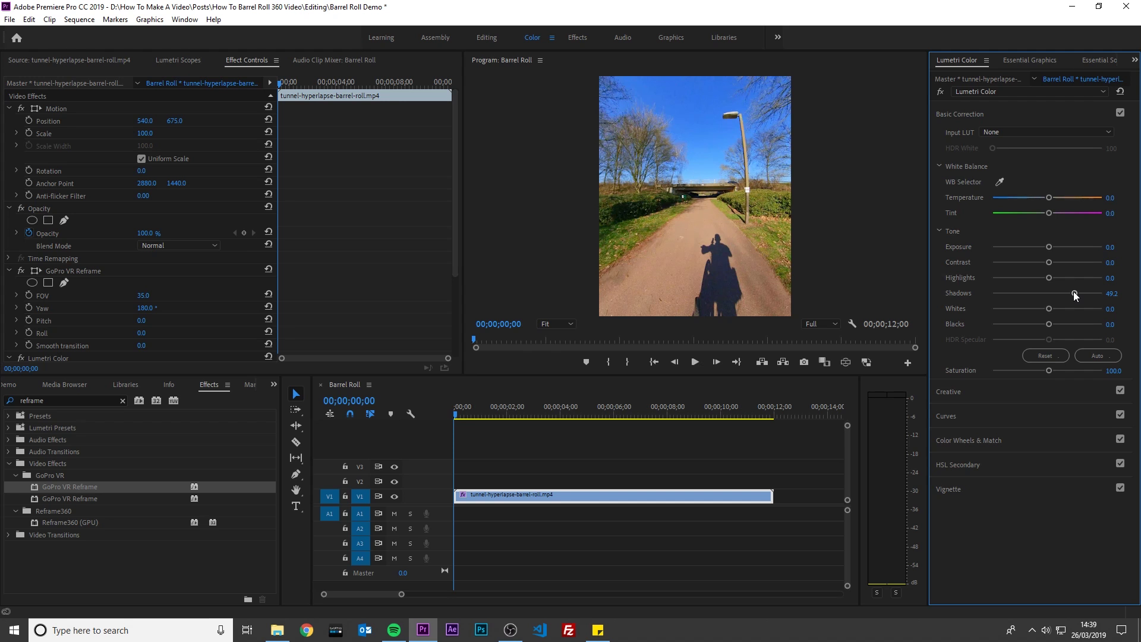
- Set the clip's speed to 400% with Frame Blending time interpolation
right_click(601, 493)
left_click(679, 397)
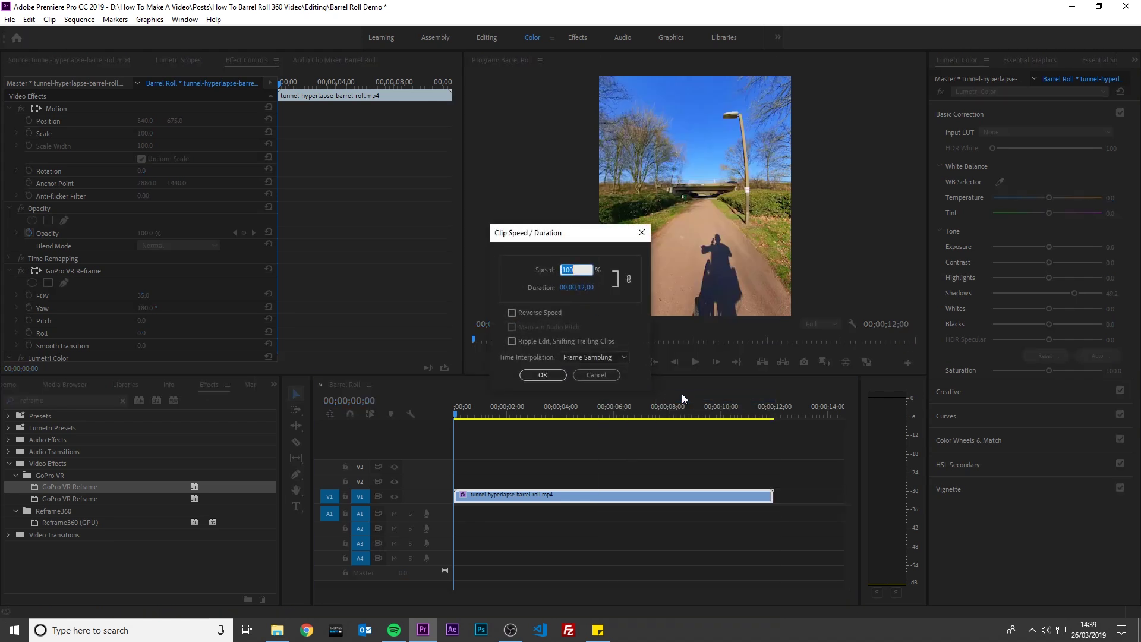
type("400")
left_click(620, 359)
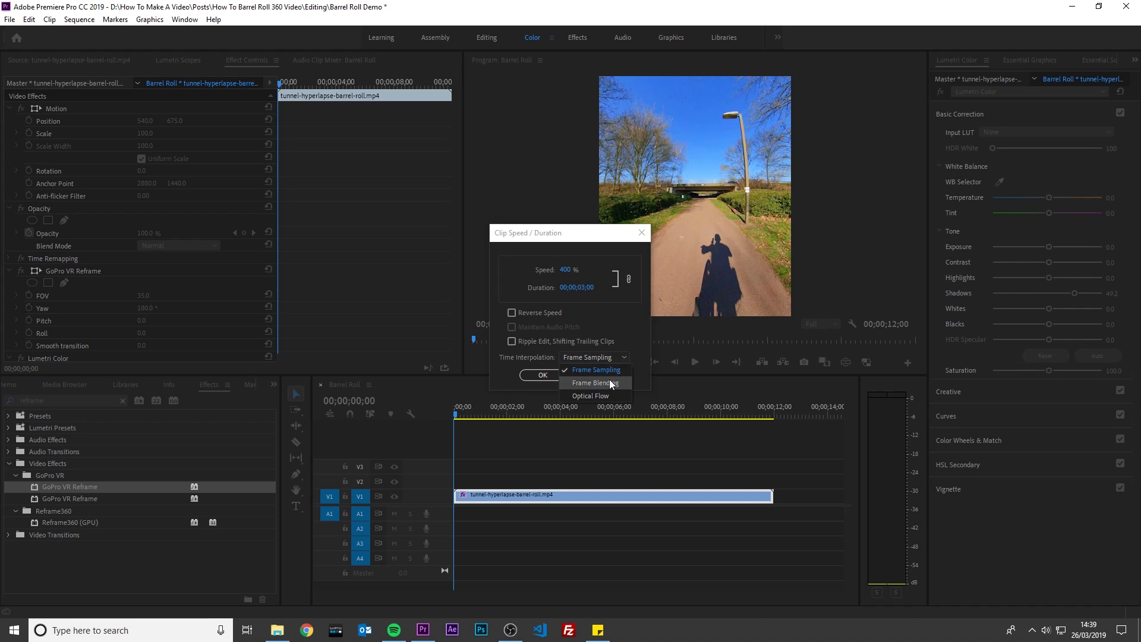
left_click(610, 382)
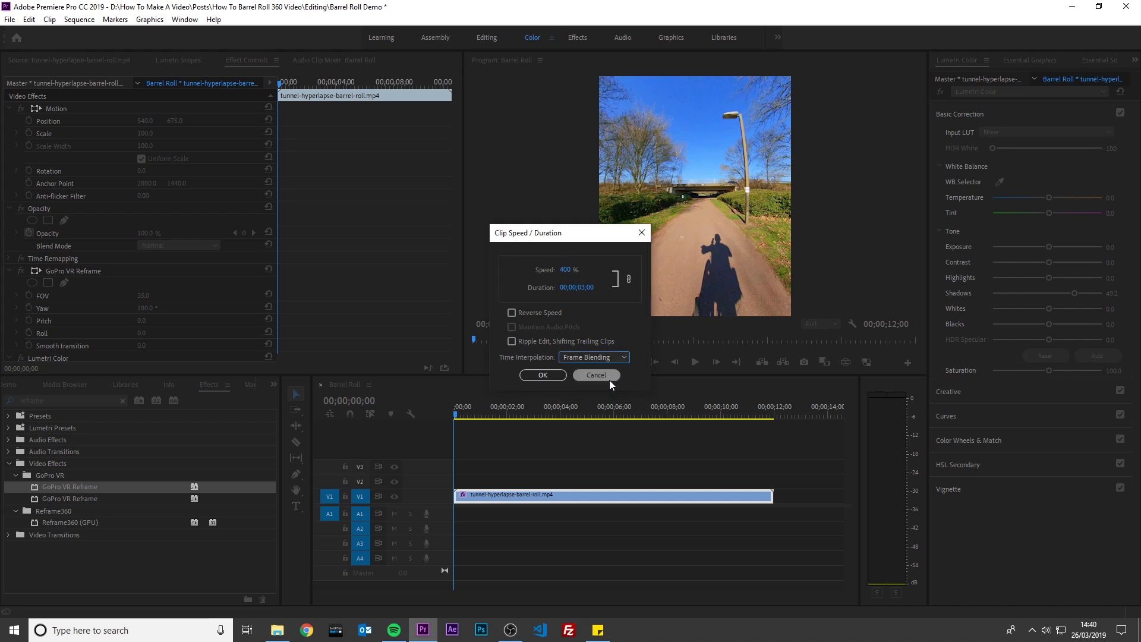
left_click(543, 375)
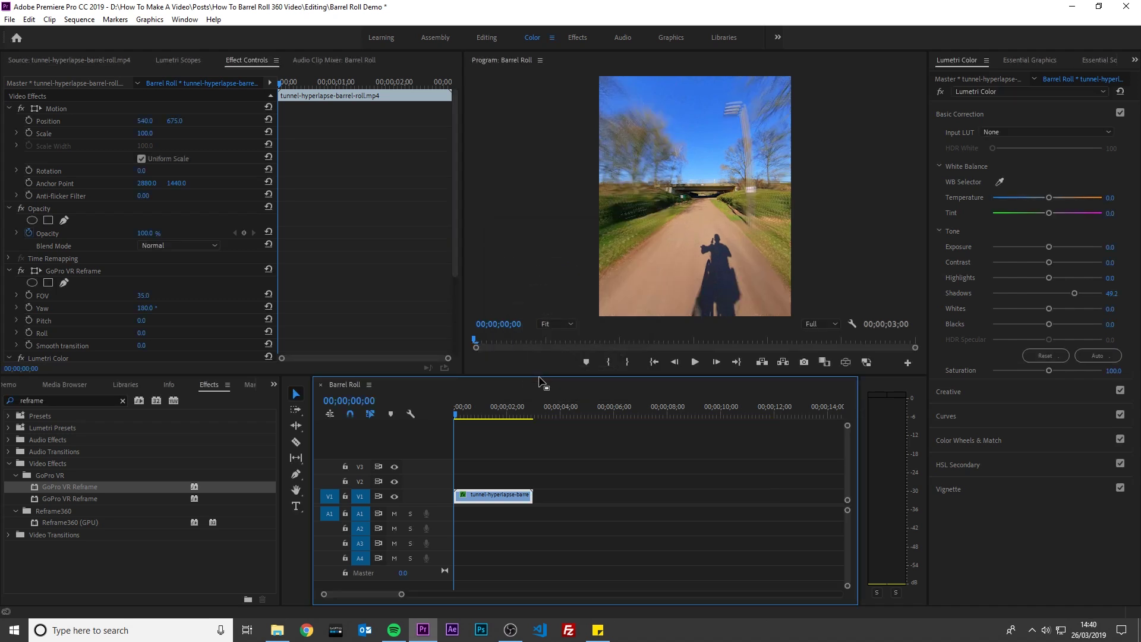
- Keyframe Roll at 00;00;00;15 and set it to -360 at 00;00;02;15
left_click_drag(403, 594, 382, 594)
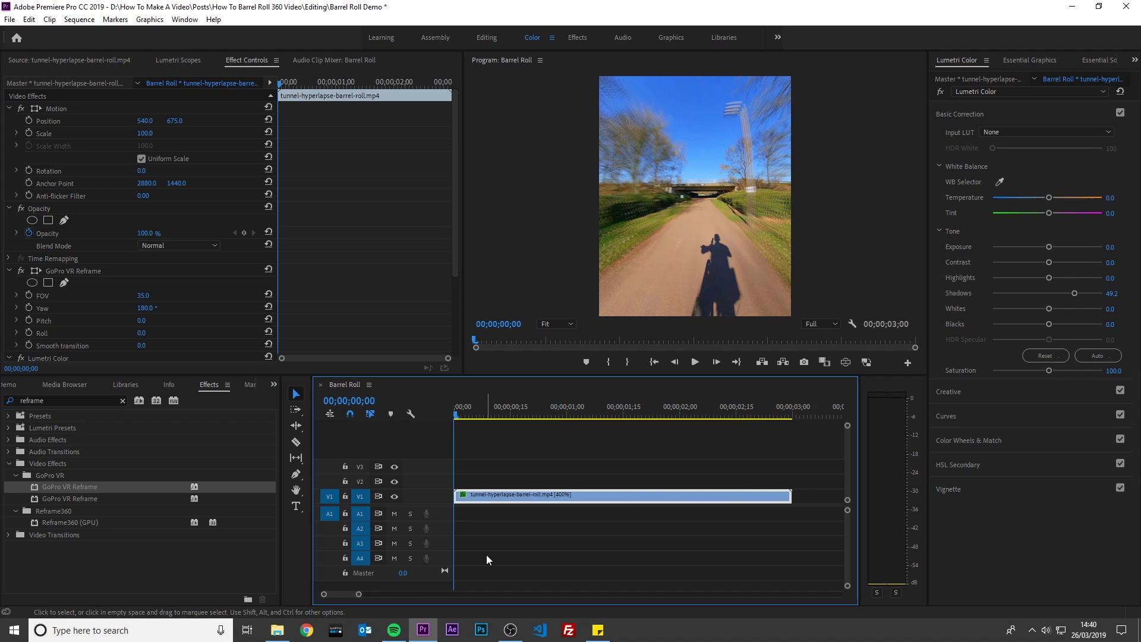
left_click(511, 415)
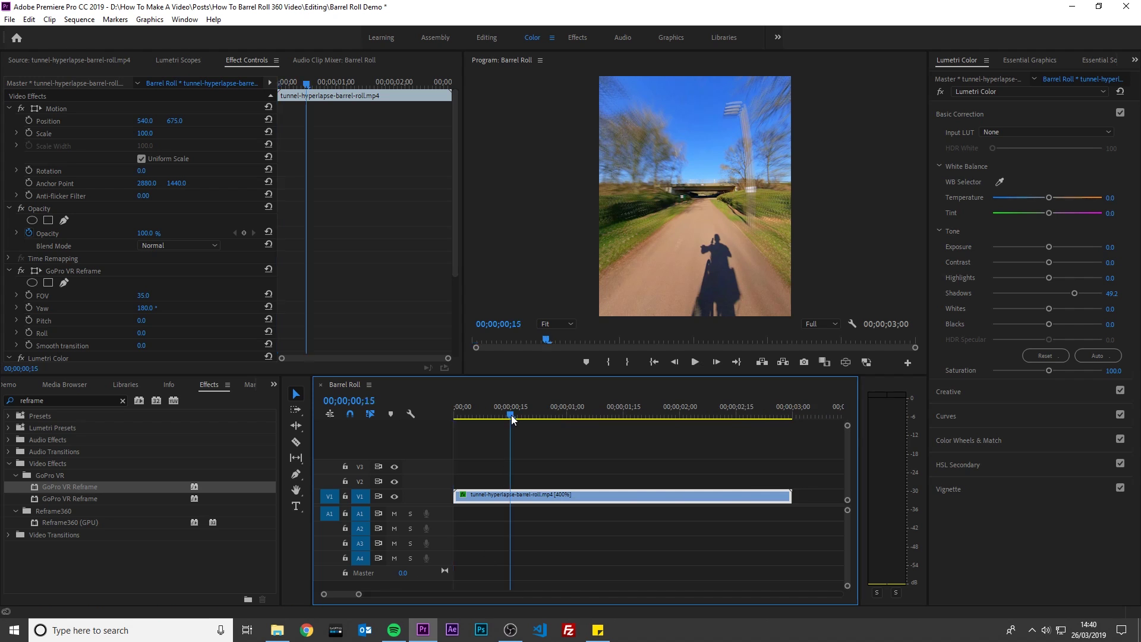
left_click(29, 332)
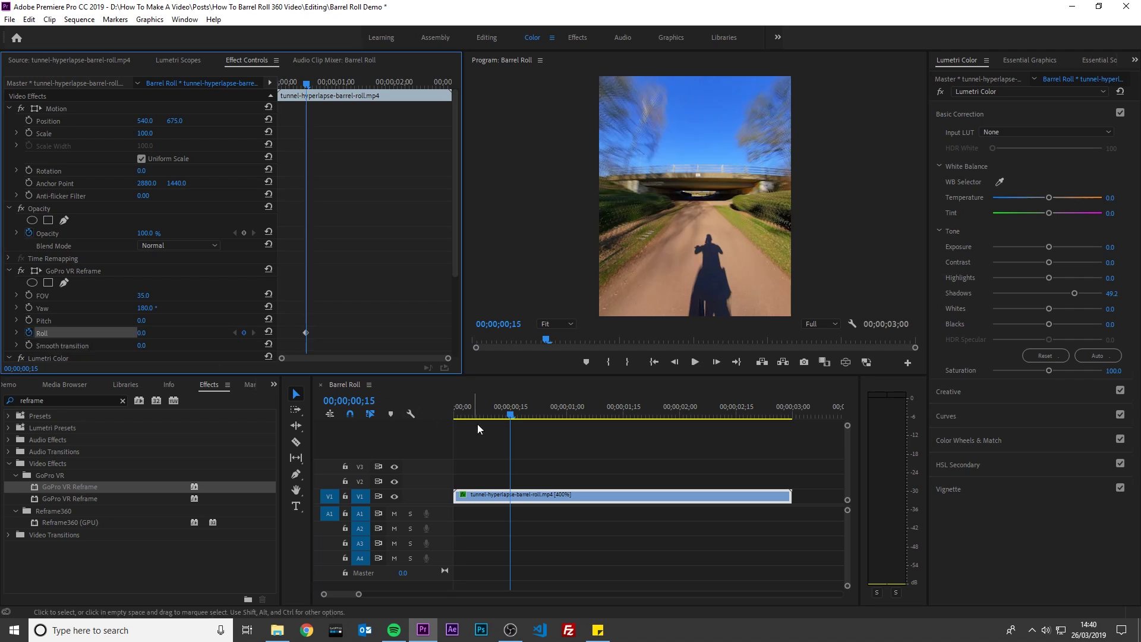
left_click(736, 415)
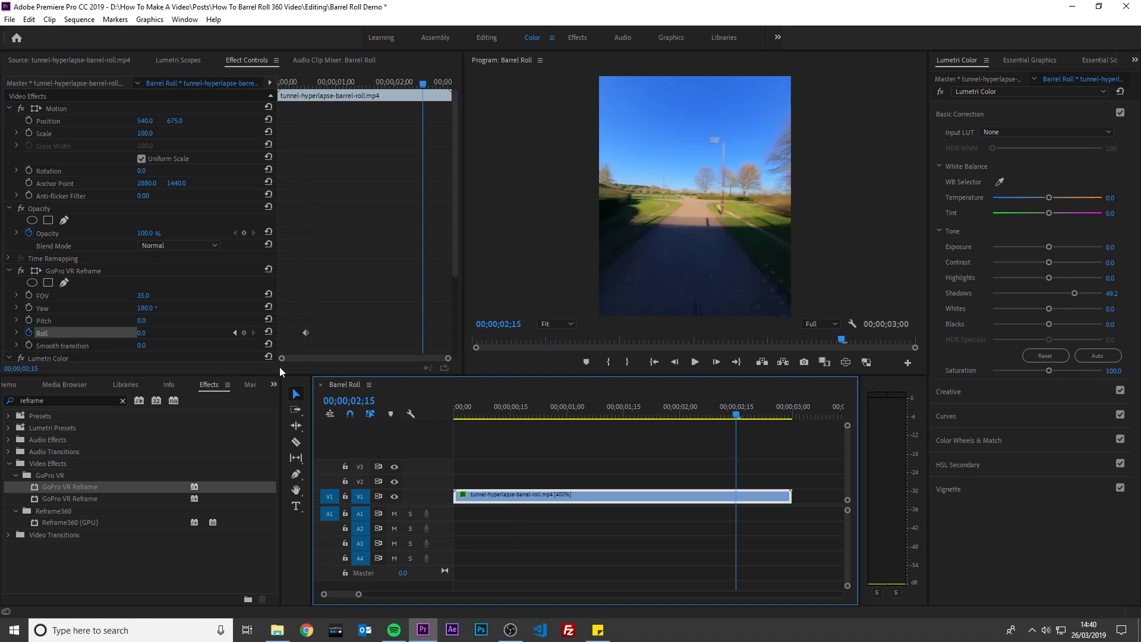
left_click(141, 333)
type("-360")
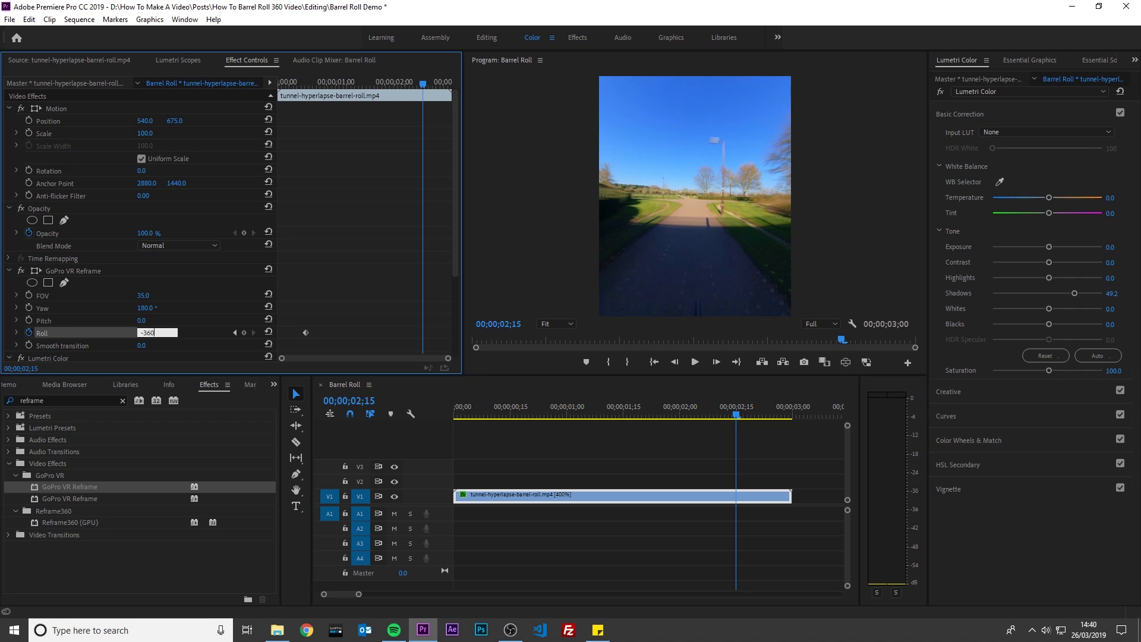
key("Return")
- Set the Reframe effect's Smooth transition to 50
left_click(143, 346)
type("50")
key("Return")
left_click(454, 412)
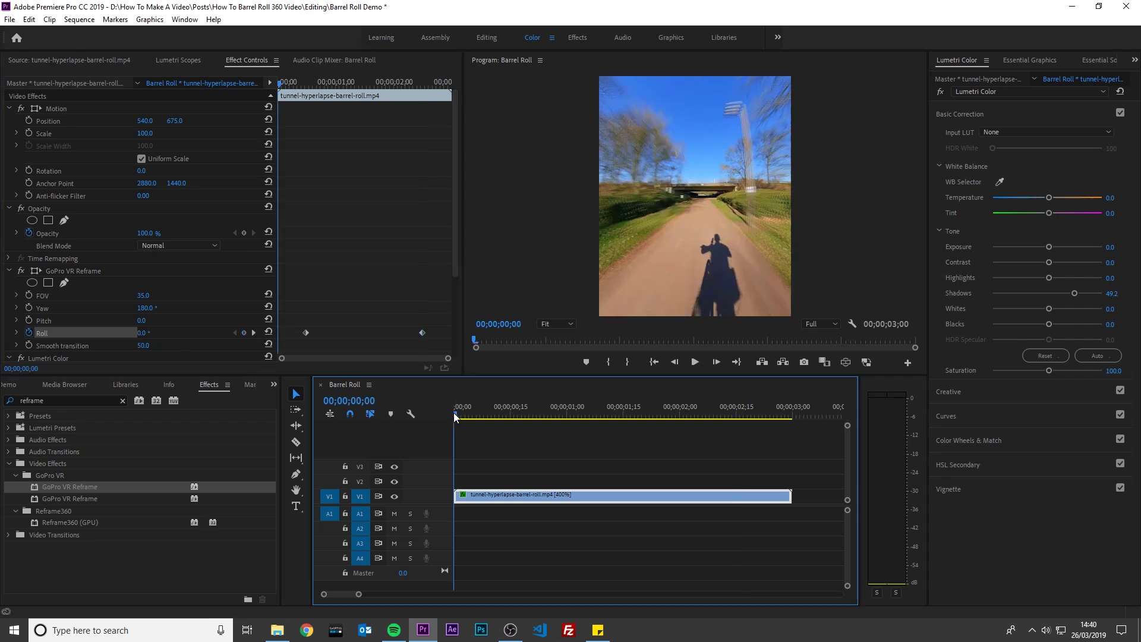
left_click(695, 363)
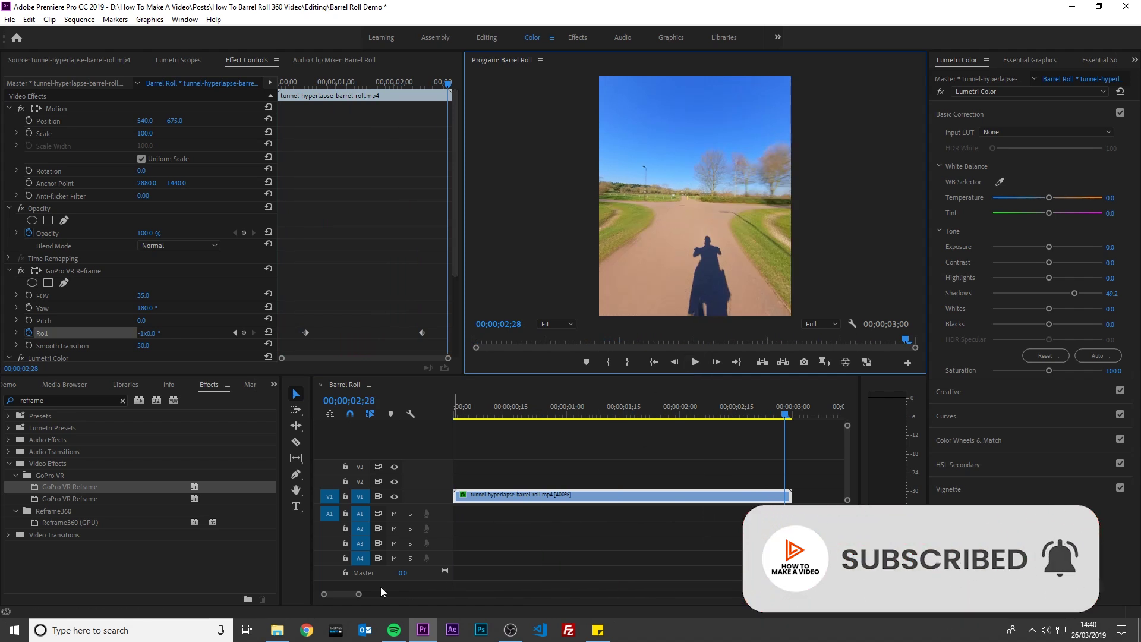
- Paste a copy of the clip and butt it against the original's end at 3;00
left_click_drag(358, 594, 382, 594)
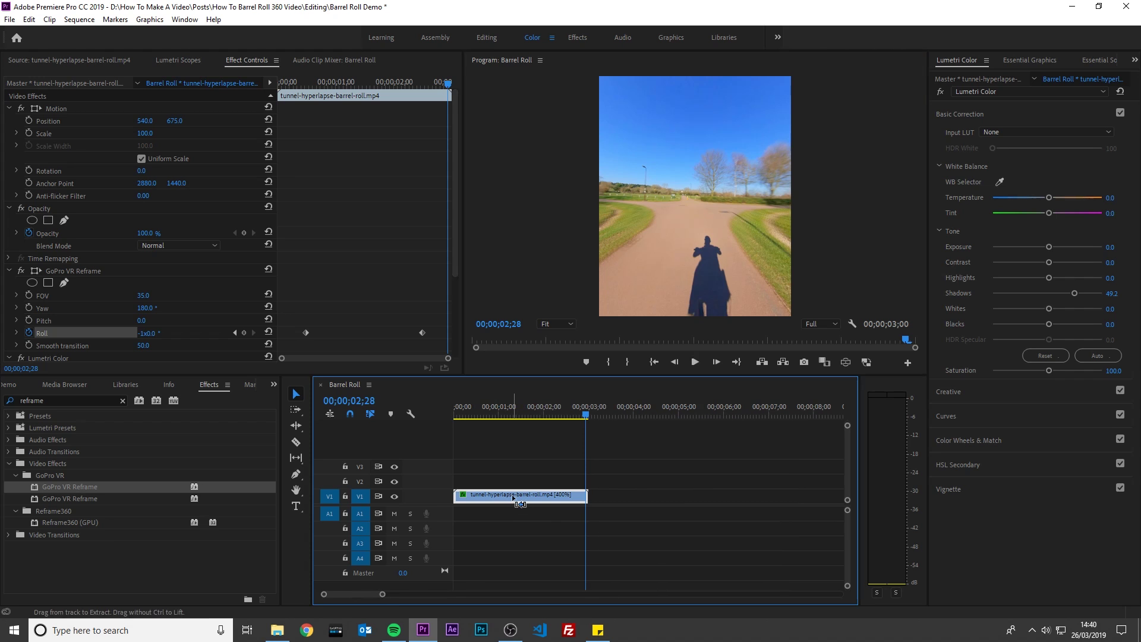
left_click(596, 413)
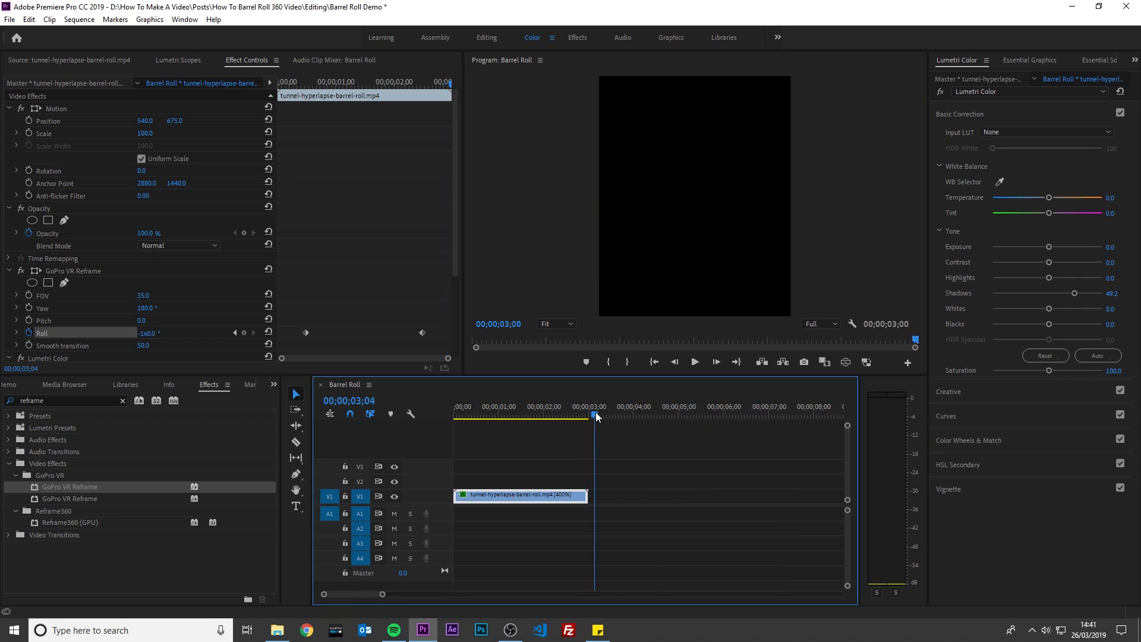
key("ctrl+v")
left_click_drag(626, 492, 616, 497)
- Turn on Reverse Speed for the copy so it plays at -400%
right_click(616, 496)
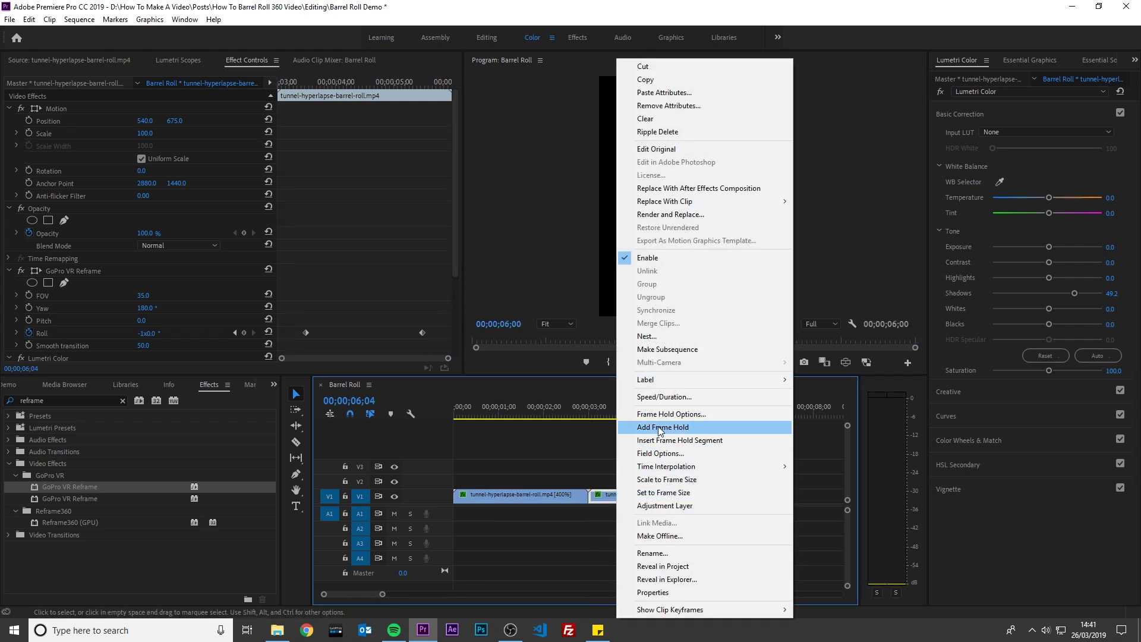
left_click(658, 397)
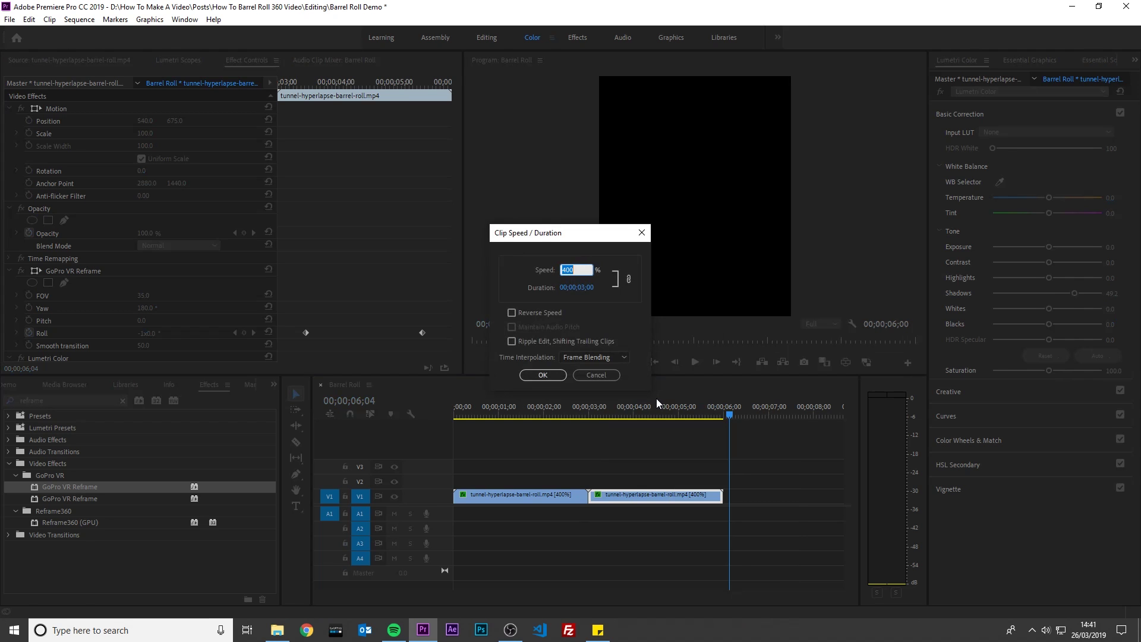
left_click(543, 313)
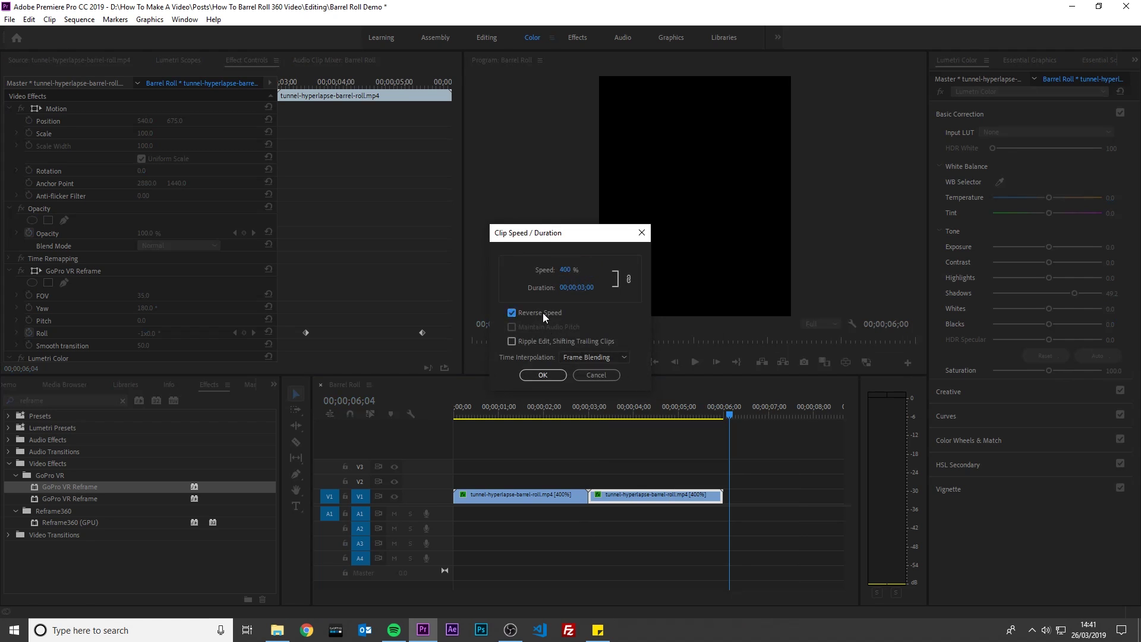
left_click(542, 375)
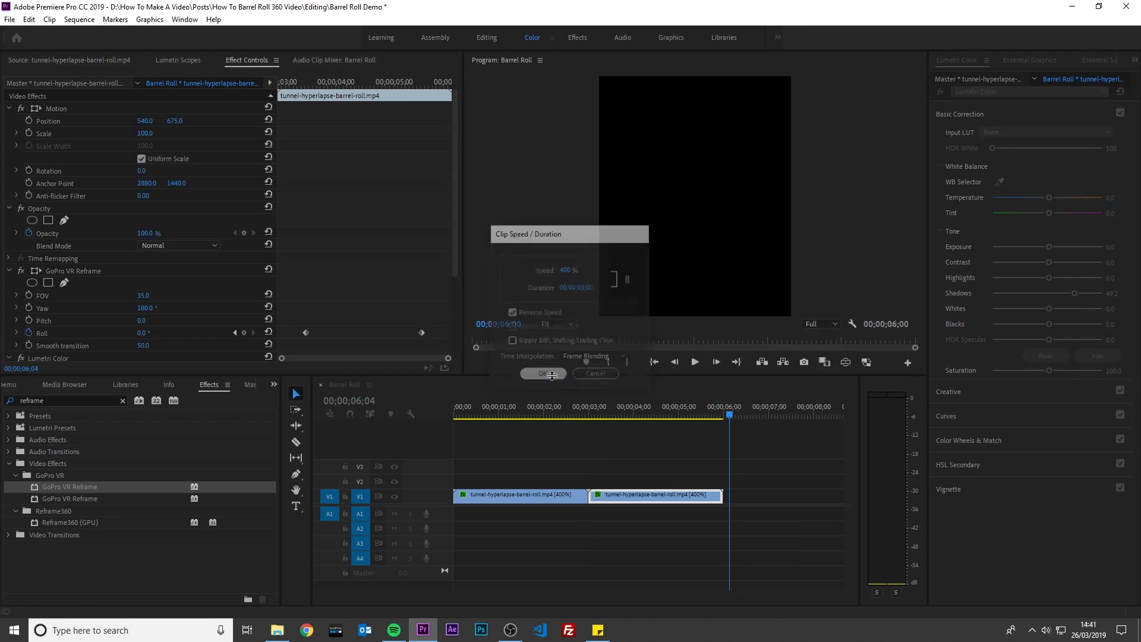
left_click(454, 414)
left_click(694, 362)
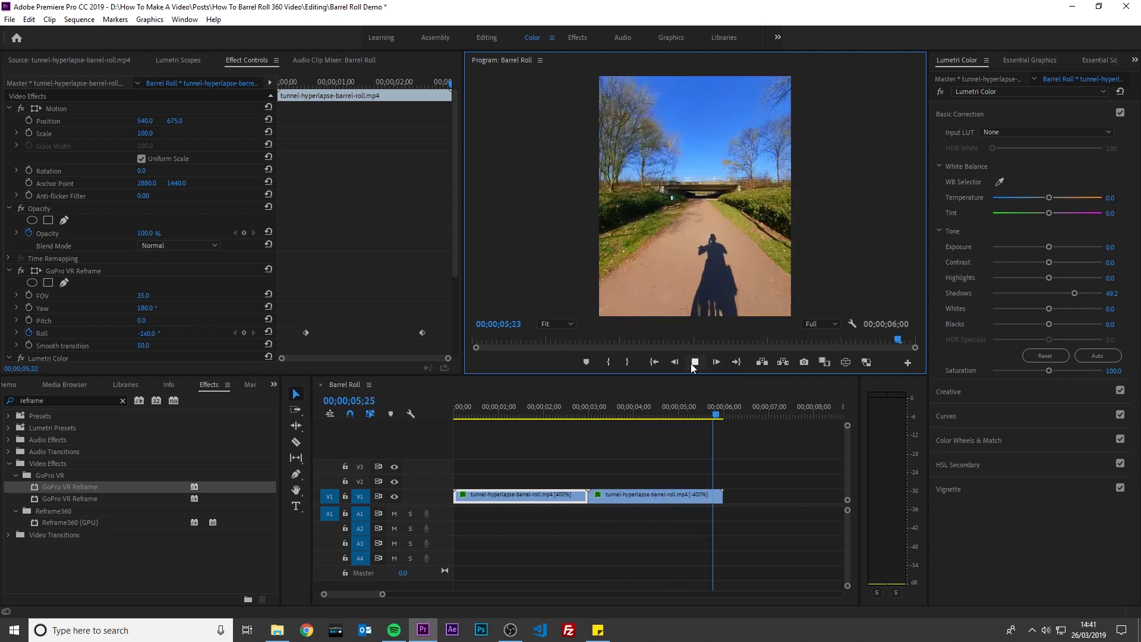
left_click(717, 415)
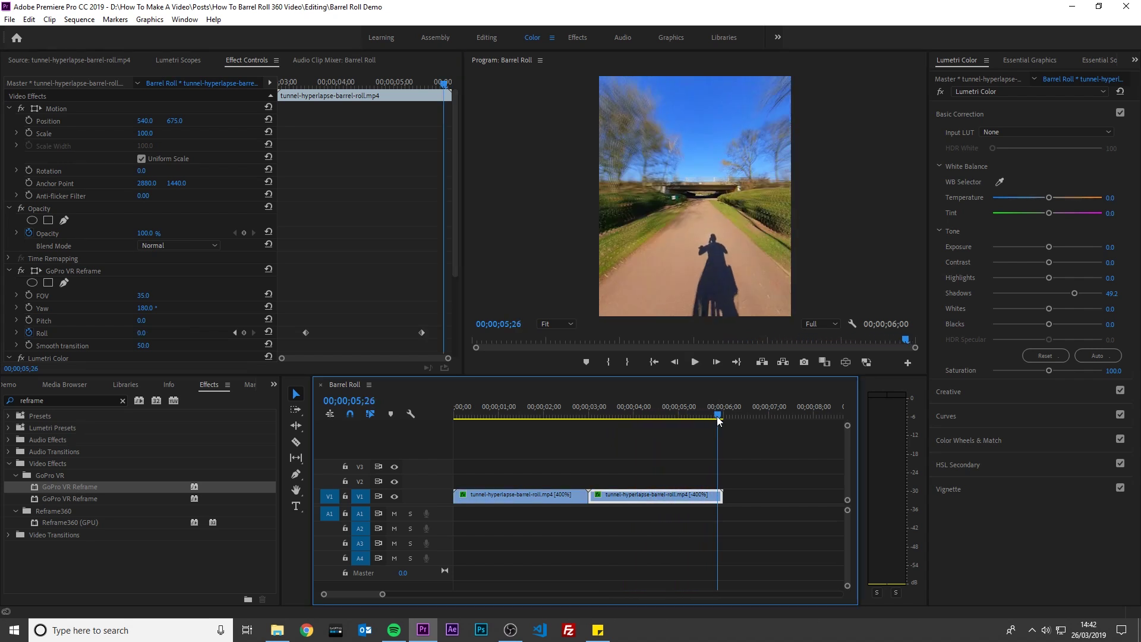
- Export the sequence as H.264 with the Instagram (1080x1350) preset, outputting Barrel Roll.mp4 at 16 Mbps
left_click(10, 19)
mouse_move(158, 379)
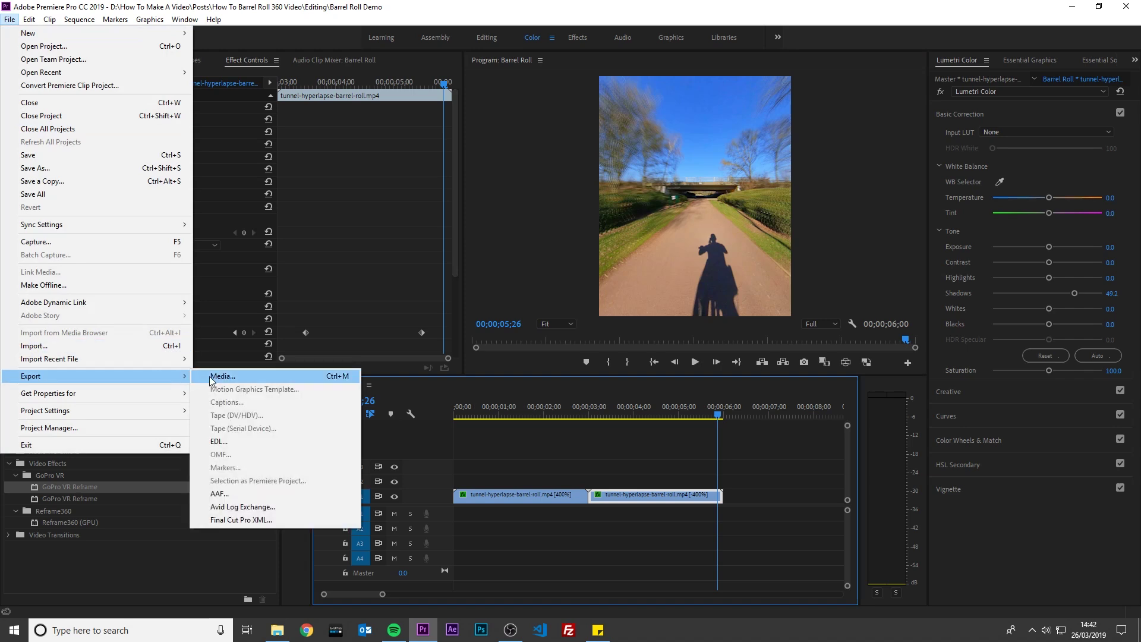
left_click(226, 376)
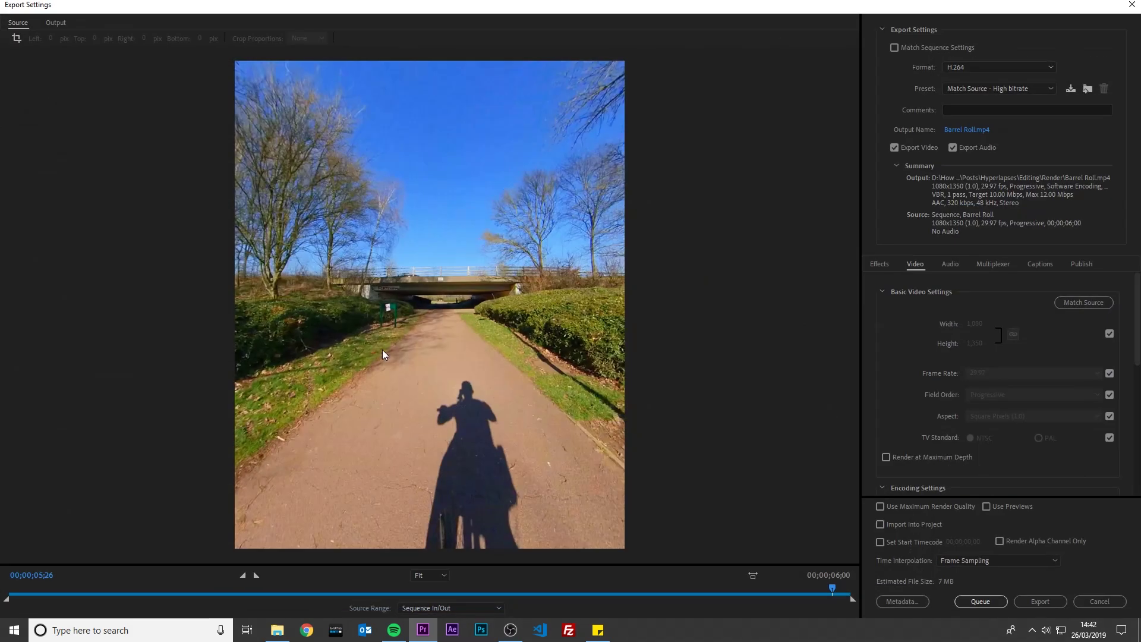
left_click(1035, 91)
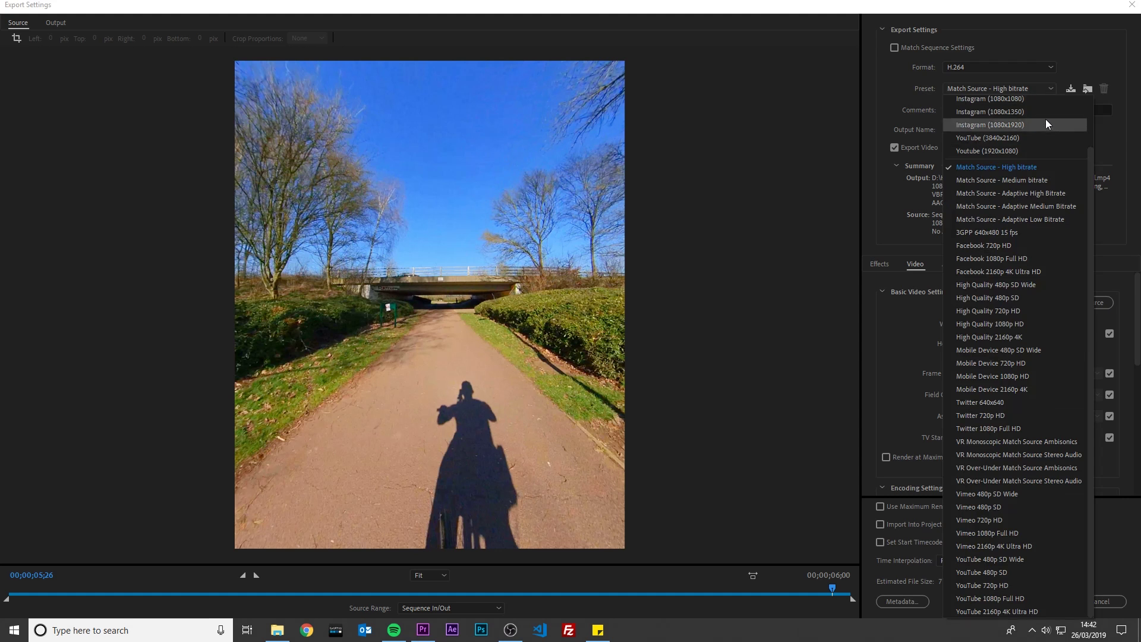
left_click(1046, 116)
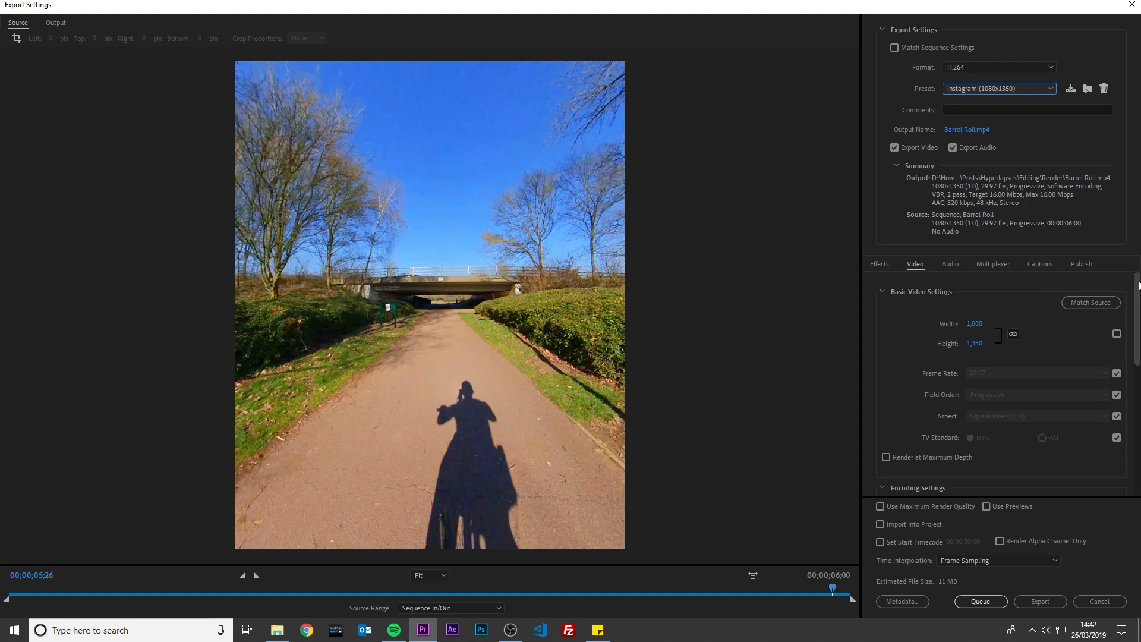
left_click_drag(1137, 282, 1136, 414)
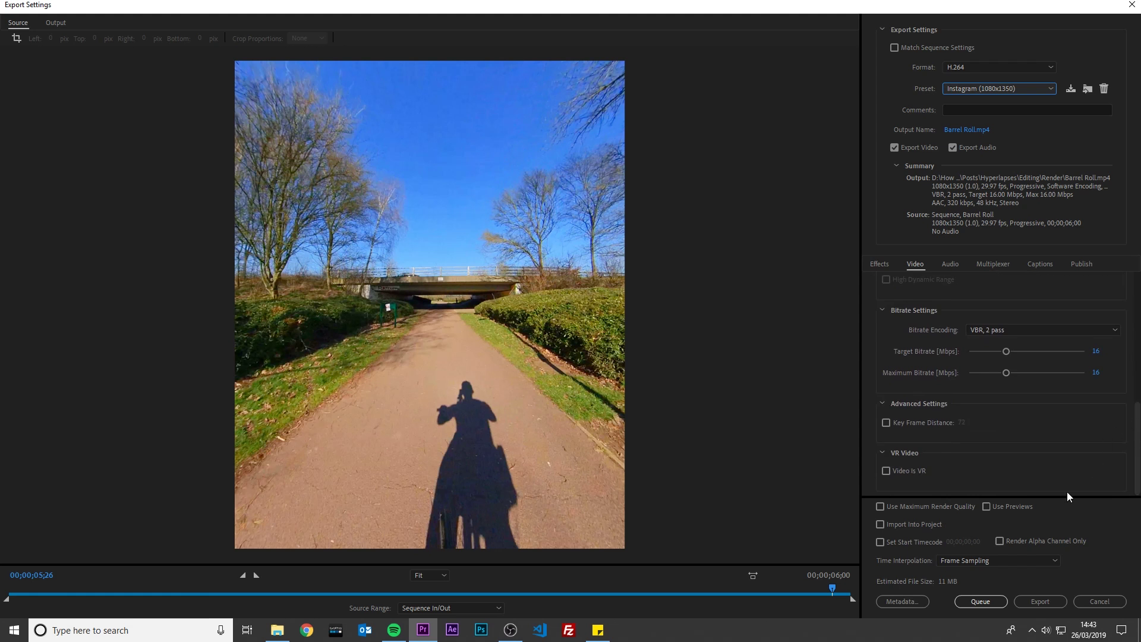
- Start encoding the Barrel Roll sequence to Barrel Roll.mp4
left_click(1025, 599)
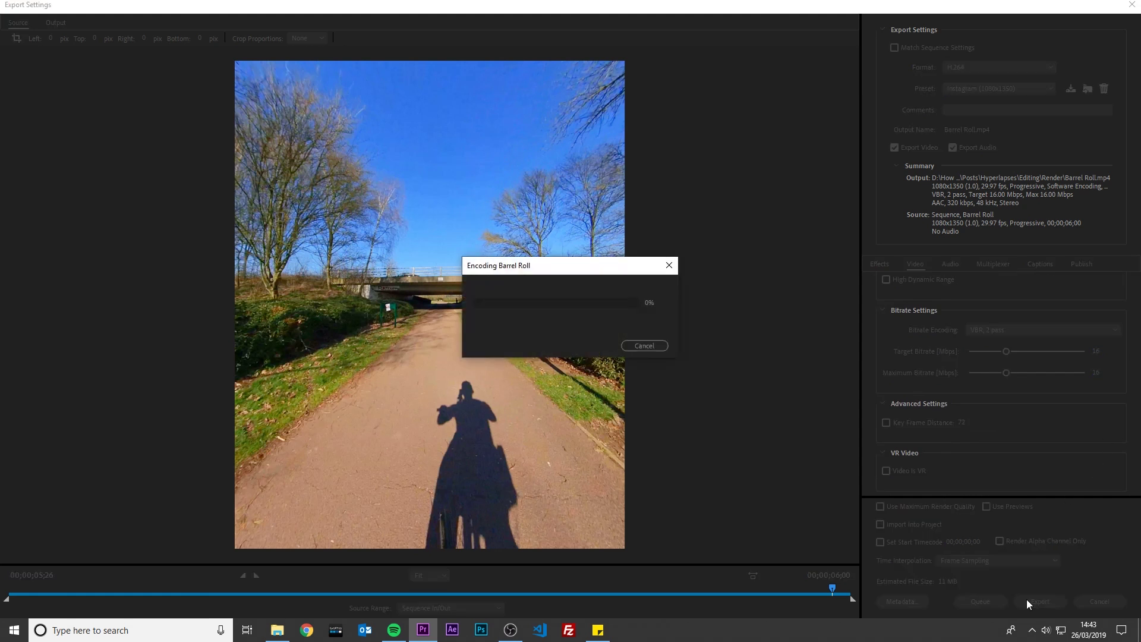